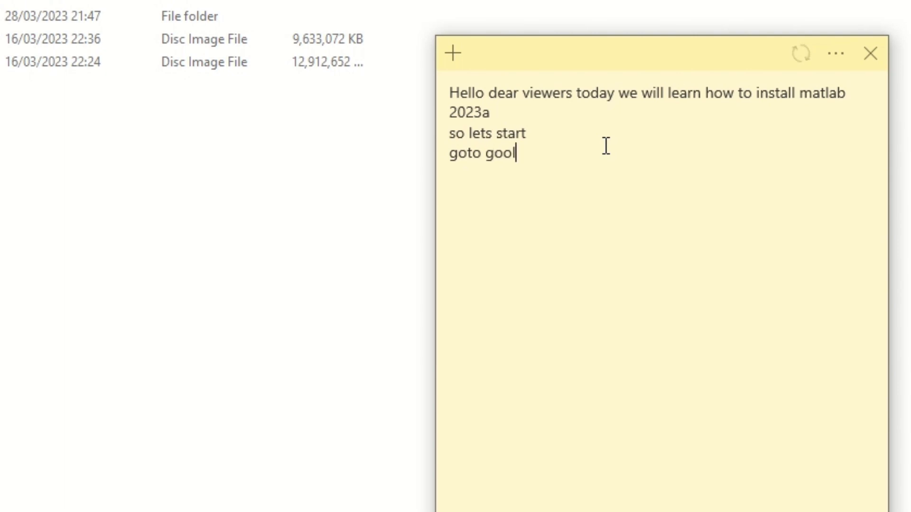
Complete the sticky note's current line as "goto google chrome" and add the lines "and search for" and "getintopc.com"
key("BackSpace")
key("BackSpace")
key("BackSpace")
key("BackSpace")
type("gle chrome")
key("Return")
type("and search for")
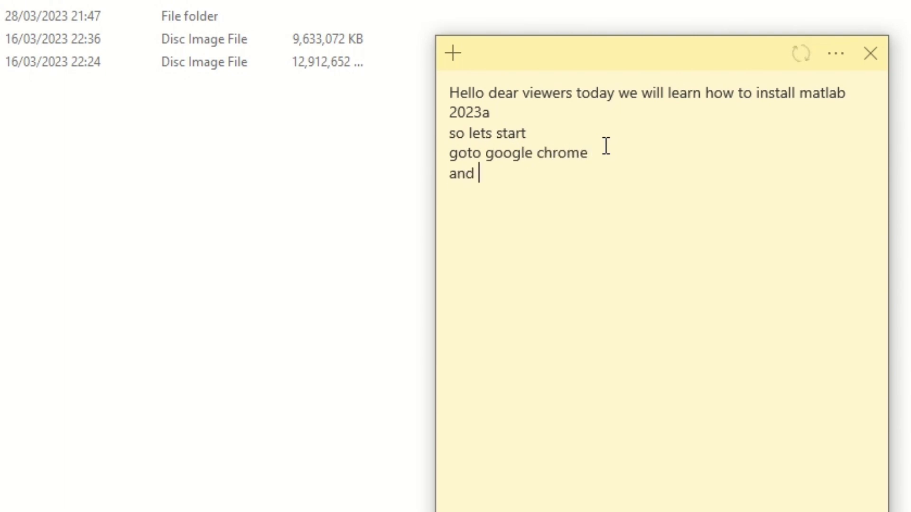
key("Return")
type("getintopc.com")
key("Return")
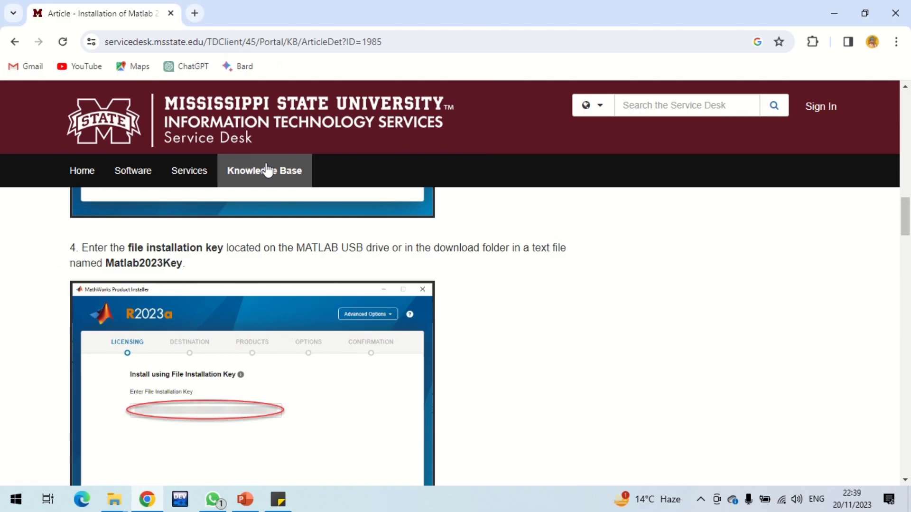
In Chrome, open a blank tab and close the MATLAB installation article's tab
left_click(193, 12)
left_click(180, 17)
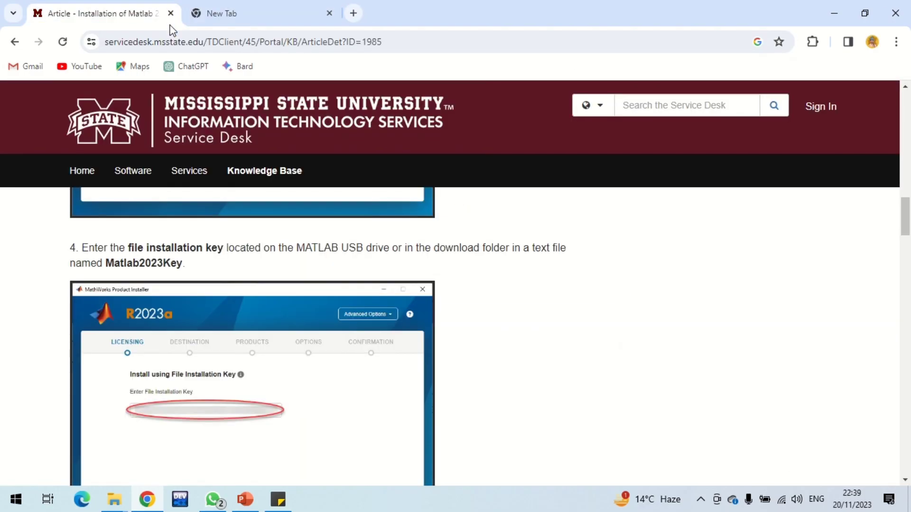
left_click(171, 12)
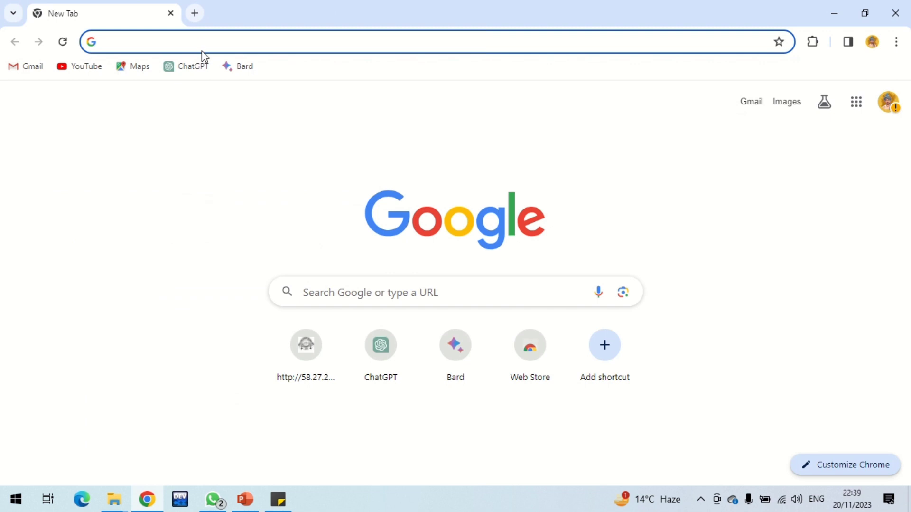
Search the web for "get into pc.com" and open the Get Into PC home page from the results
type("get")
key("Return")
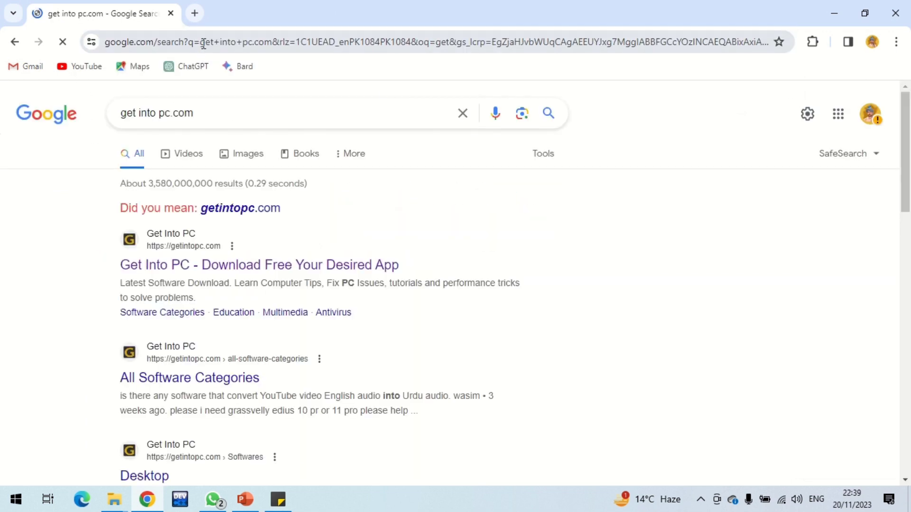
left_click(190, 264)
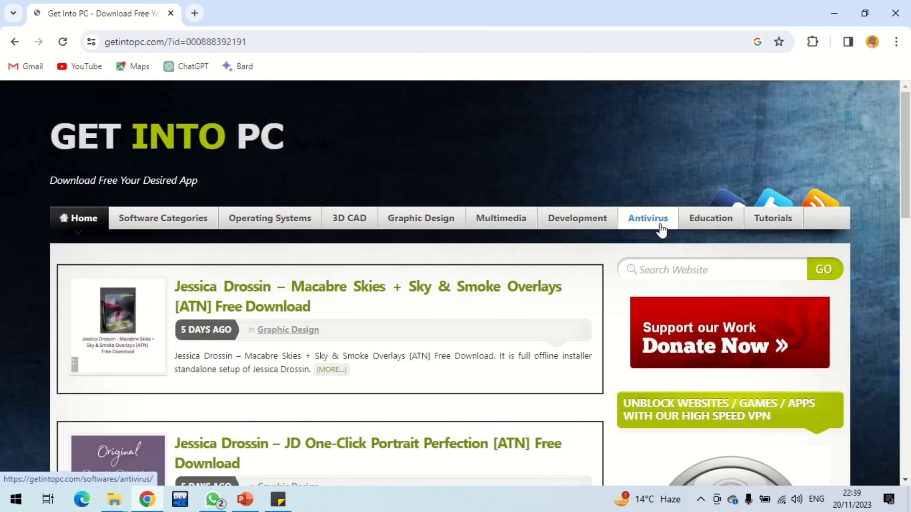
Search the site for "matlab" and open the MATLAB R2023a Free Download page at its 64-bit download link
left_click(658, 266)
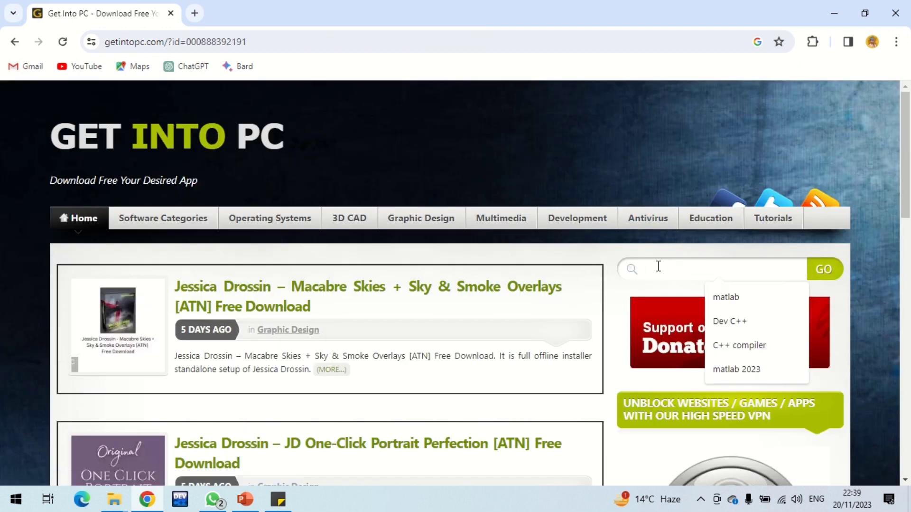
type("matlab")
key("Return")
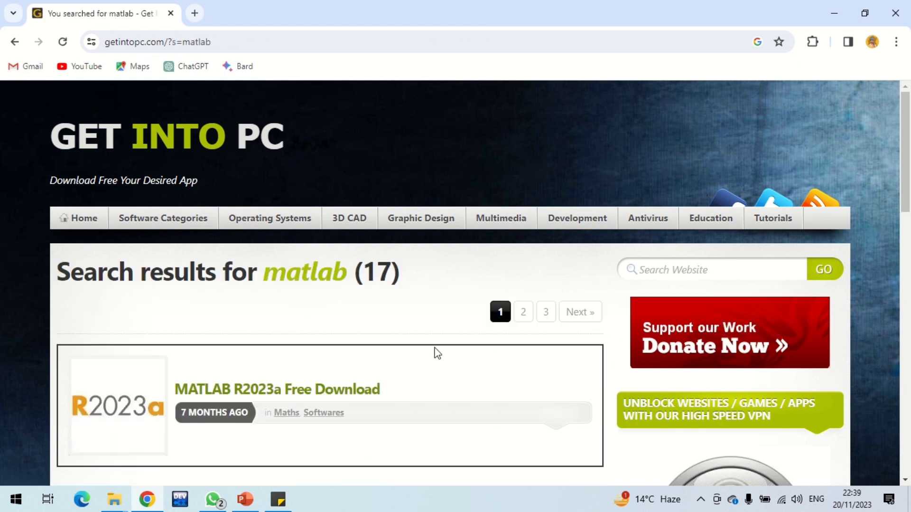
left_click(298, 392)
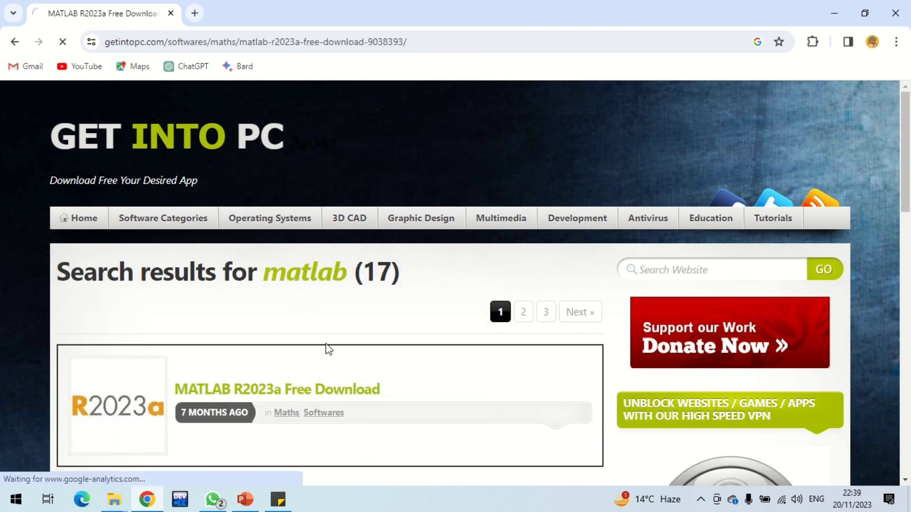
scroll(333, 223, "down", 1)
scroll(332, 224, "down", 20)
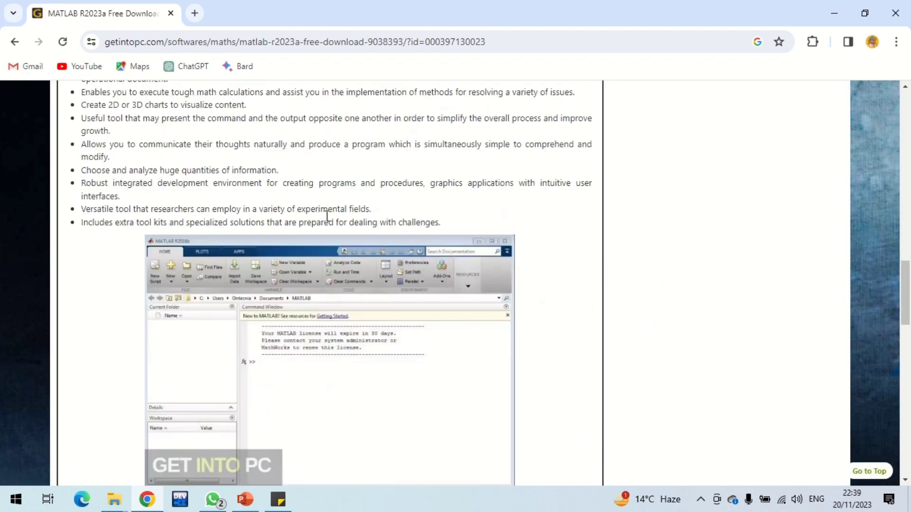
scroll(291, 268, "up", 5)
scroll(298, 283, "down", 3)
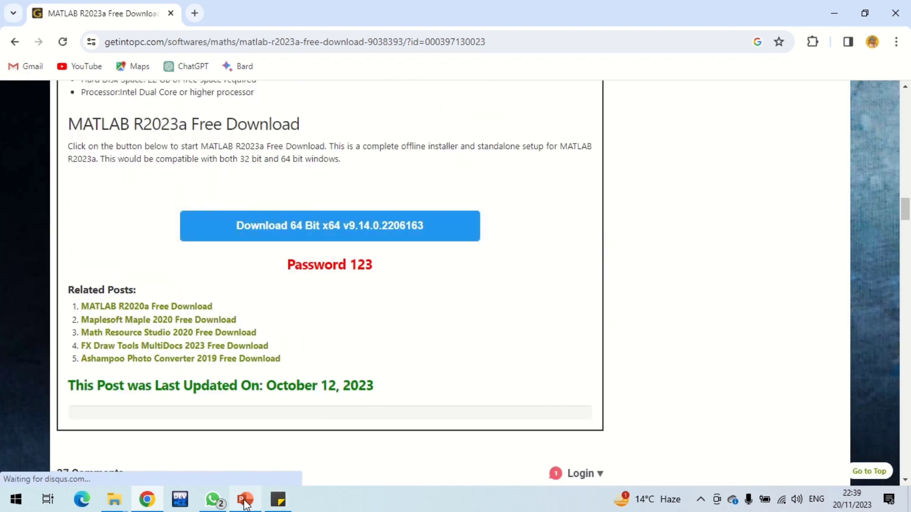
Switch to the sticky note and add the line "click on download and wait for thee completions of download"
left_click(279, 498)
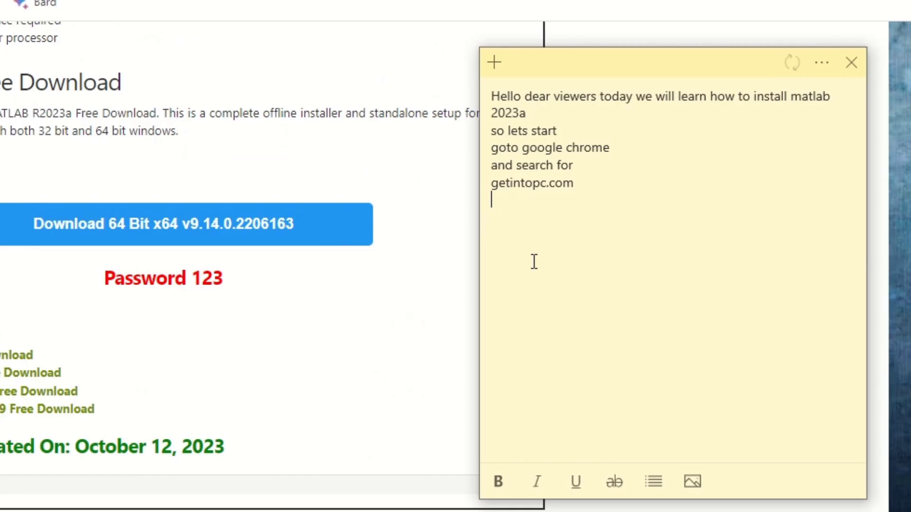
type("click on dowanl")
key("BackSpace")
key("BackSpace")
key("BackSpace")
type("nload and wait for thee completions o")
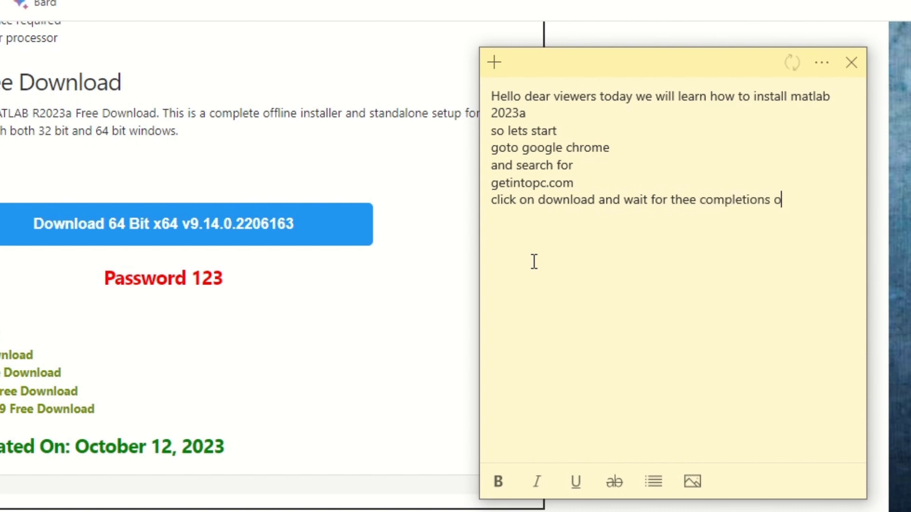
type("f dowa")
key("BackSpace")
type("n")
key("BackSpace")
key("BackSpace")
type("wnload the ")
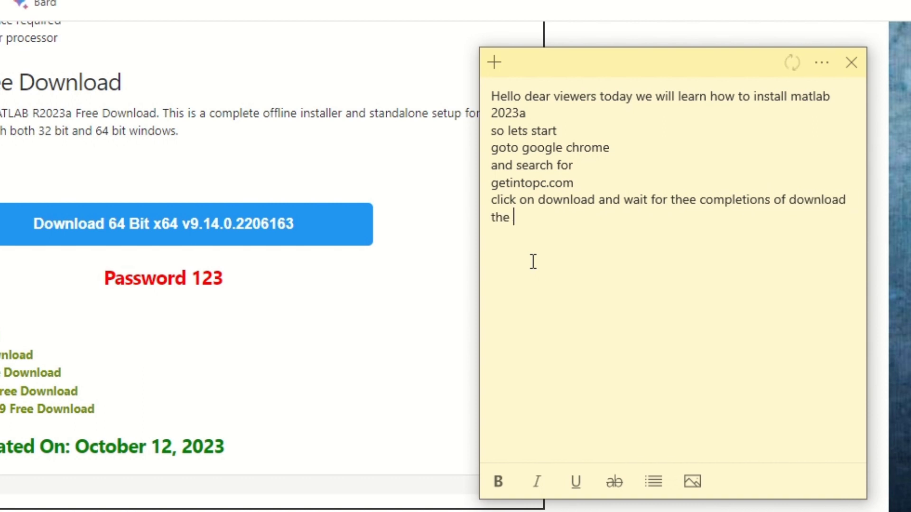
Continue the note's last sentence with "link is given in the discriptions" and leave a blank line below it
type("link is given in the discritio")
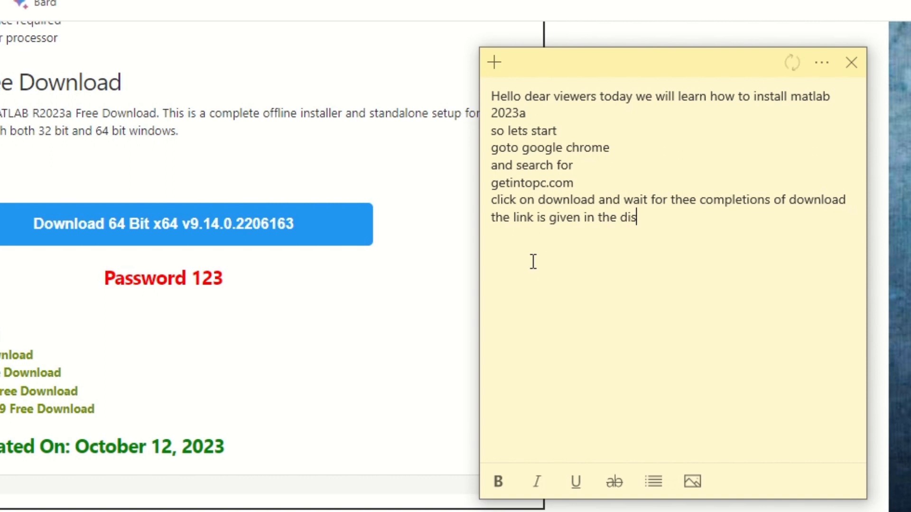
key("BackSpace")
key("BackSpace")
key("BackSpace")
type("ptions")
key("Return")
key("Return")
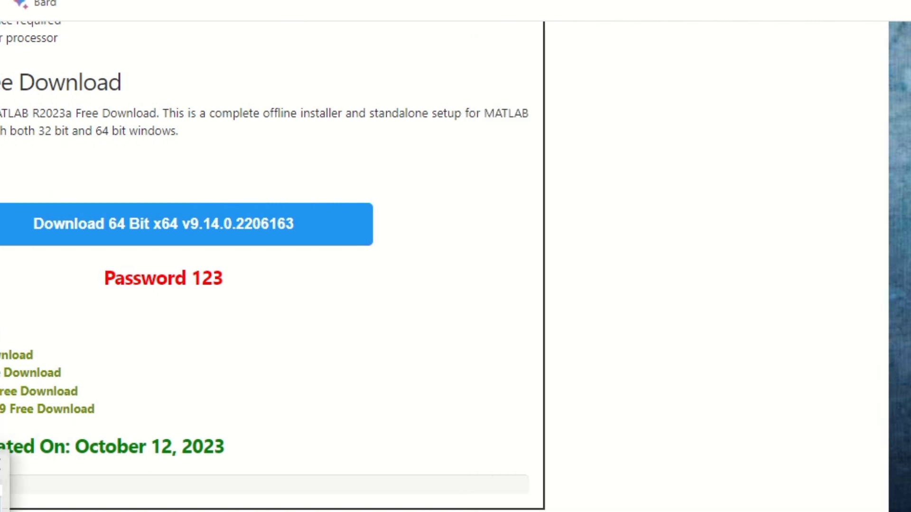
Add the note line "after completion of dowlaod extrat the file and follow the steps"
type("after ")
type("cl")
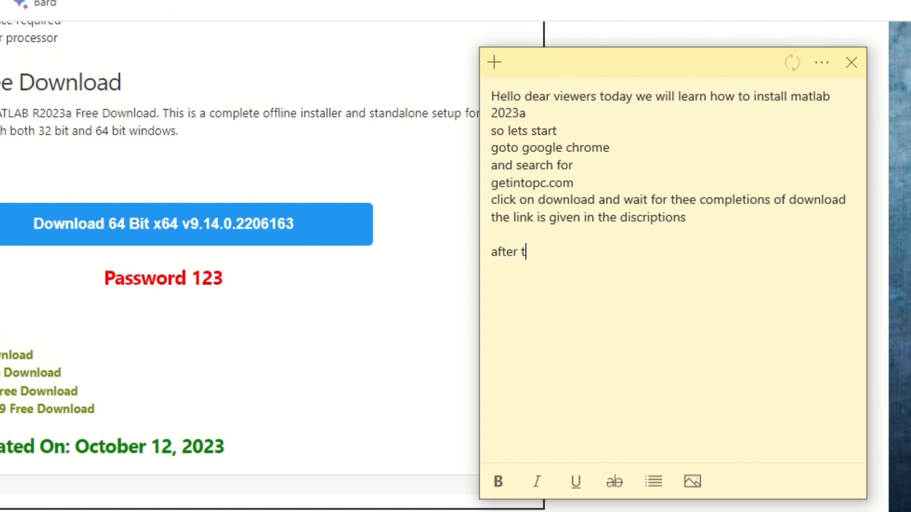
key("BackSpace")
key("BackSpace")
type("completion of d")
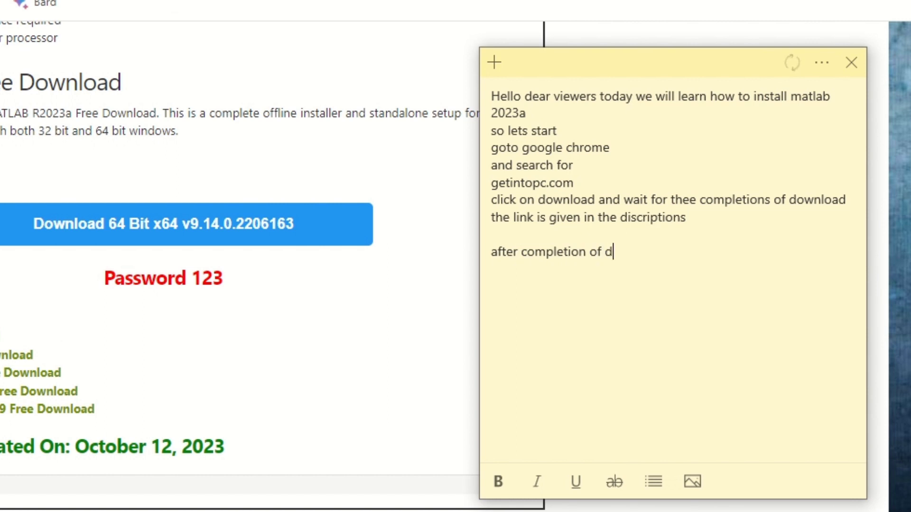
type("owlaod extra")
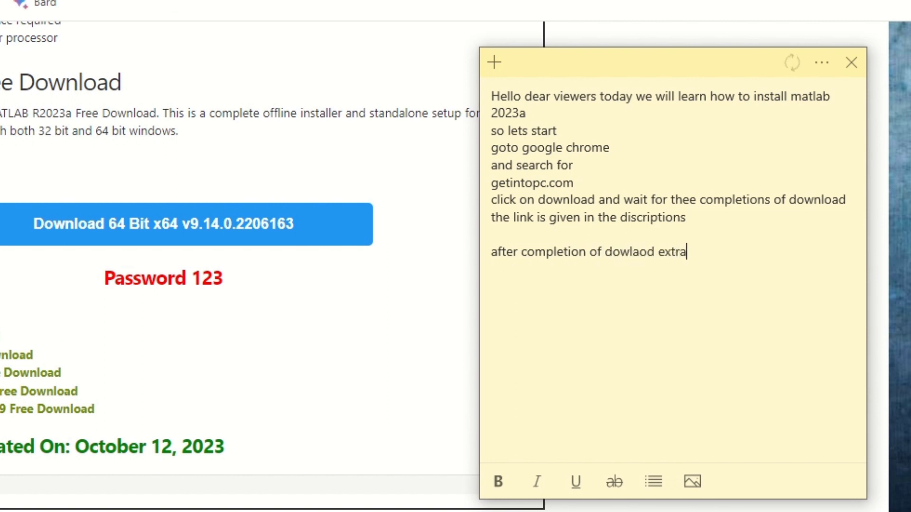
type("t the file and fol")
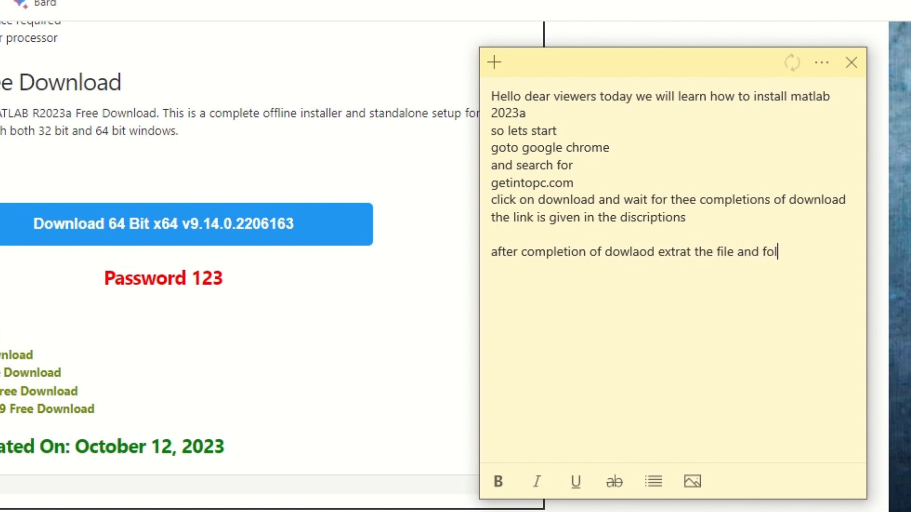
type("low th e steps")
key("Return")
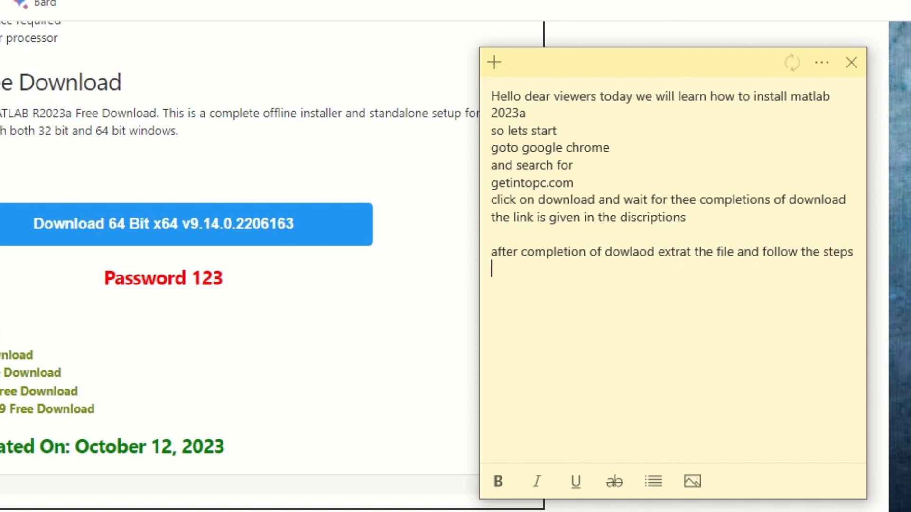
Switch to File Explorer, open the Readme from the Crack folder of MathWorks_MATLAB_R2023a_v9.14.0.2206163, and minimize it
left_click(52, 510)
left_click(52, 494)
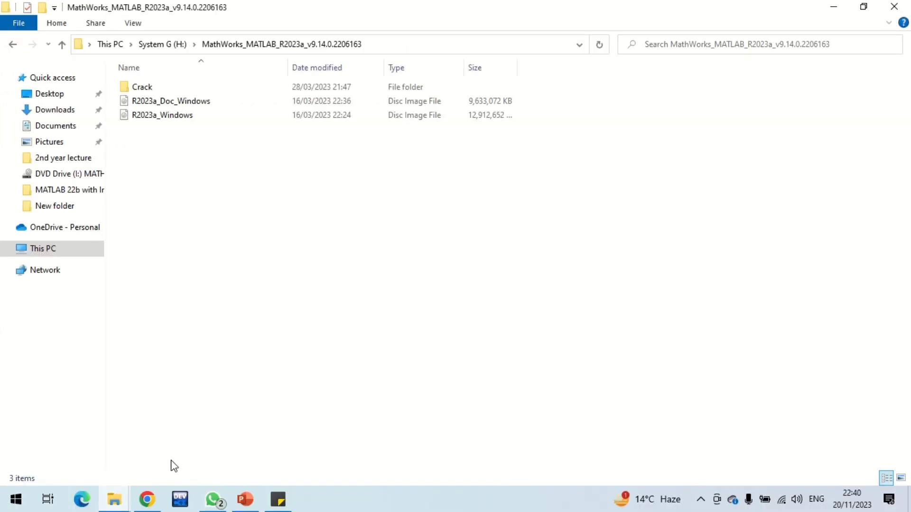
left_click(13, 44)
double_click(139, 115)
double_click(144, 88)
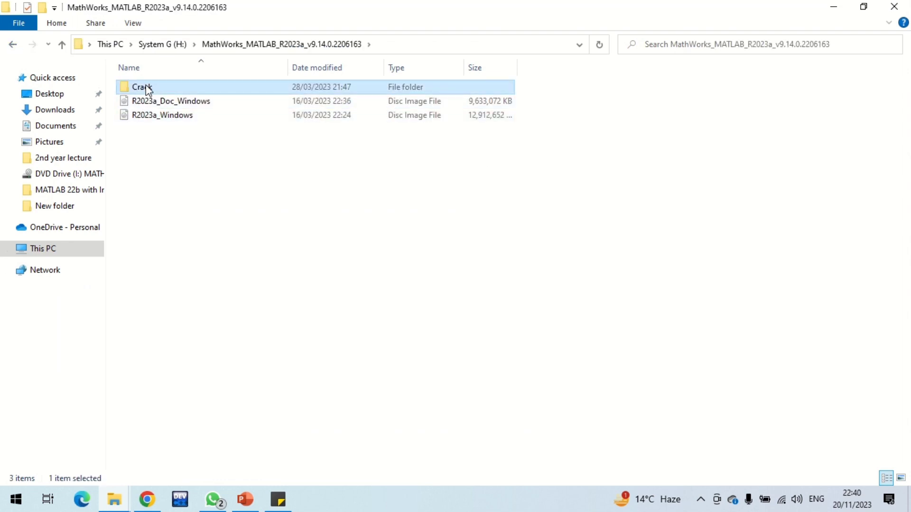
double_click(150, 115)
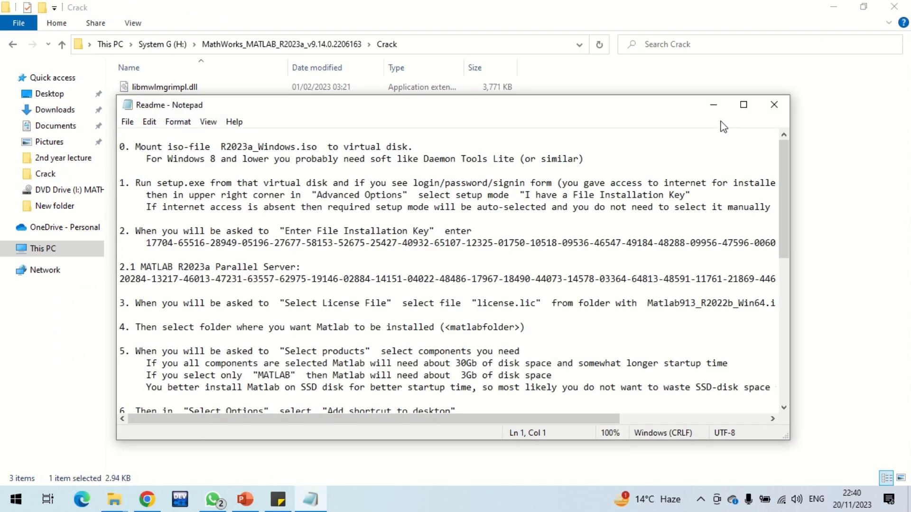
left_click(711, 106)
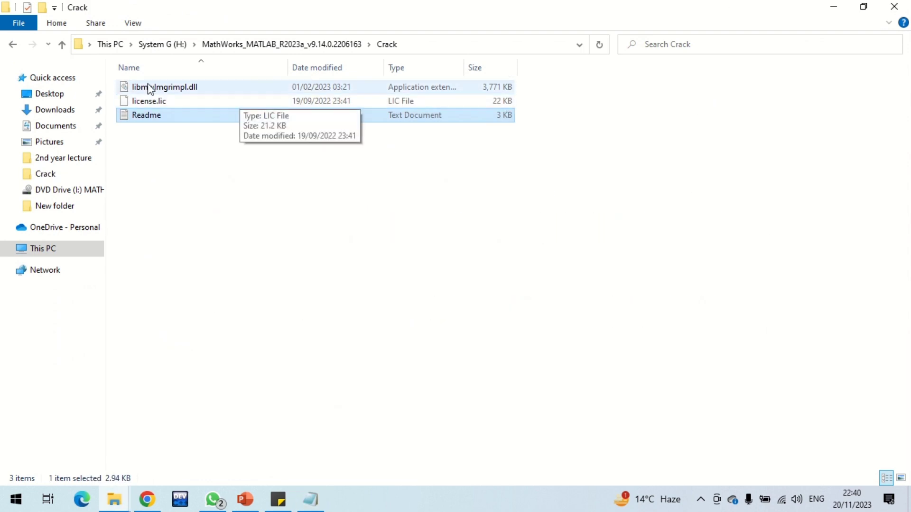
Mount the R2023a_Windows disc image from the MathWorks folder, accepting the security warning, and start its setup application
left_click(12, 44)
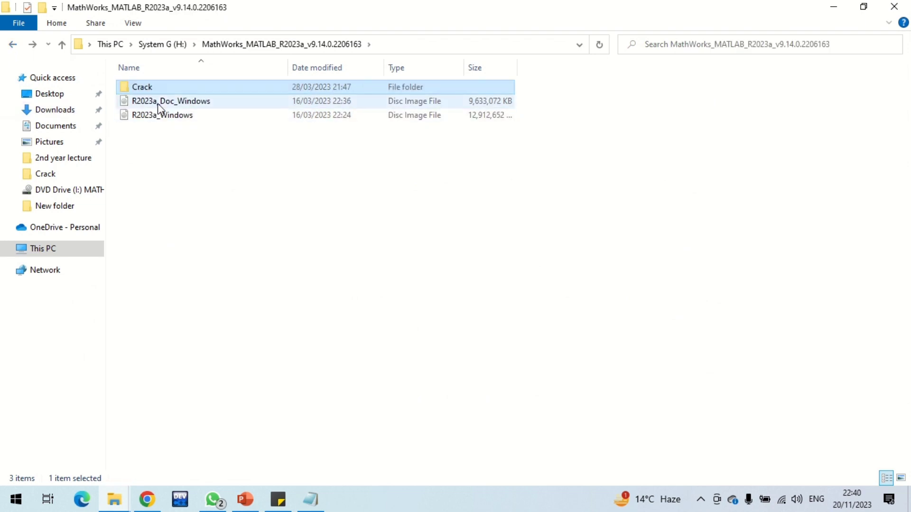
double_click(157, 115)
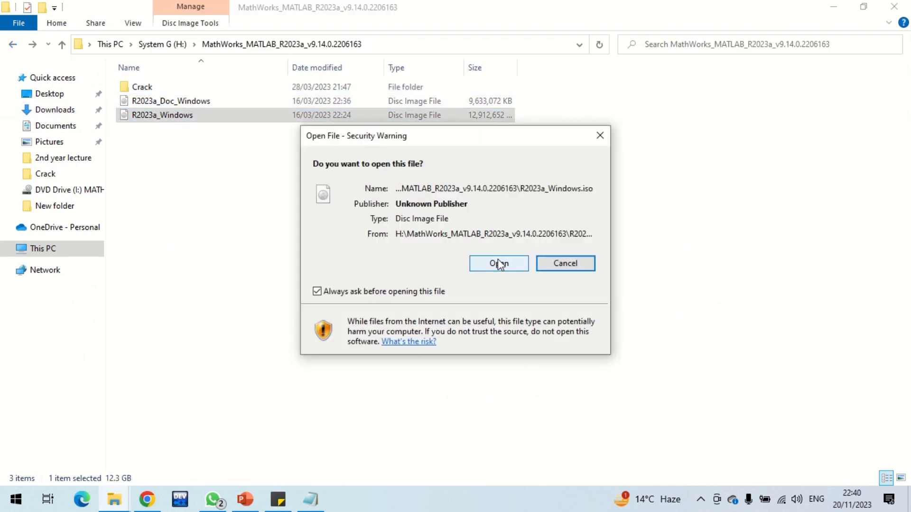
left_click(497, 263)
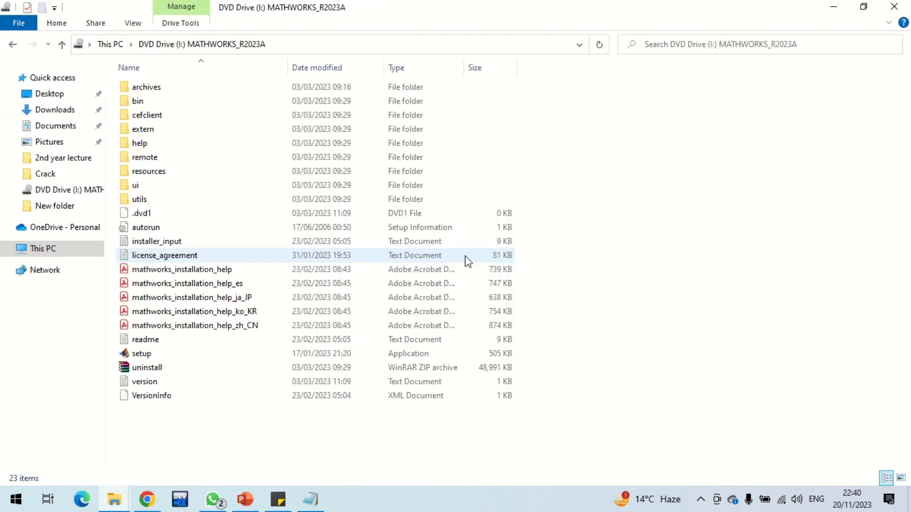
double_click(141, 355)
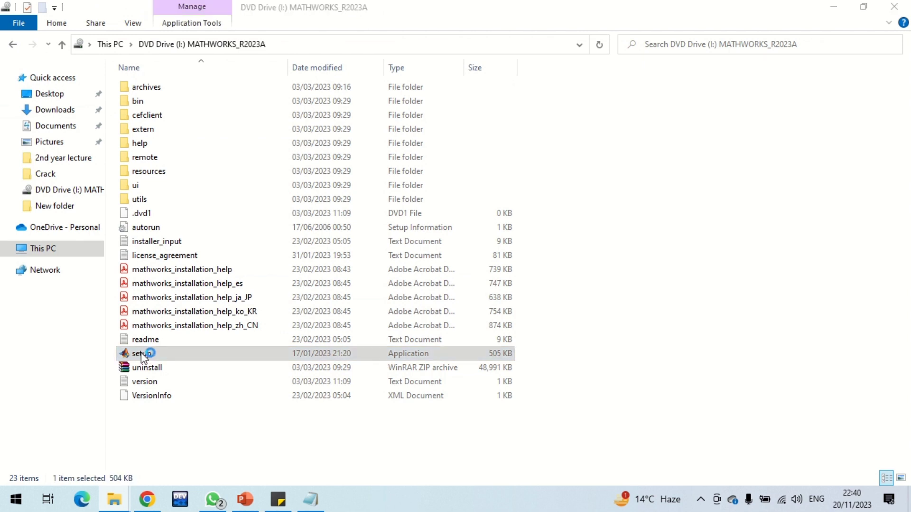
Disconnect the computer from the internet by turning on Airplane mode
left_click(784, 499)
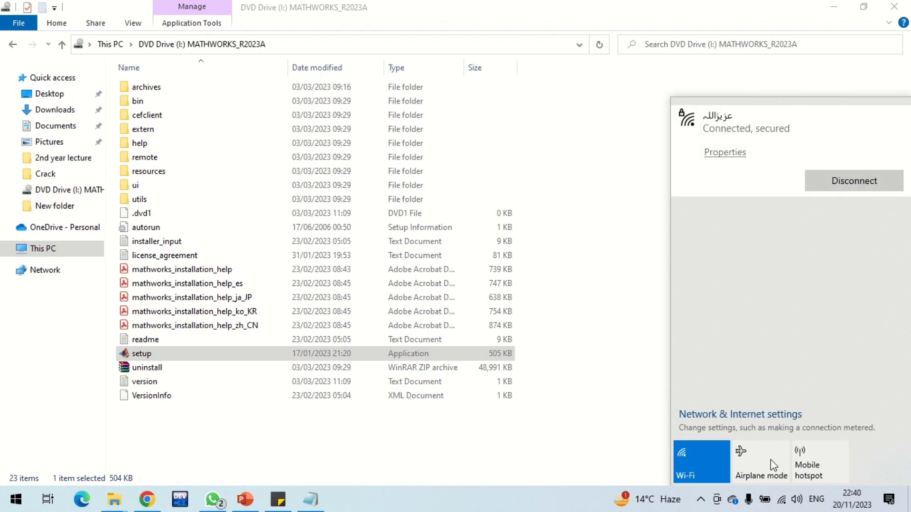
left_click(762, 470)
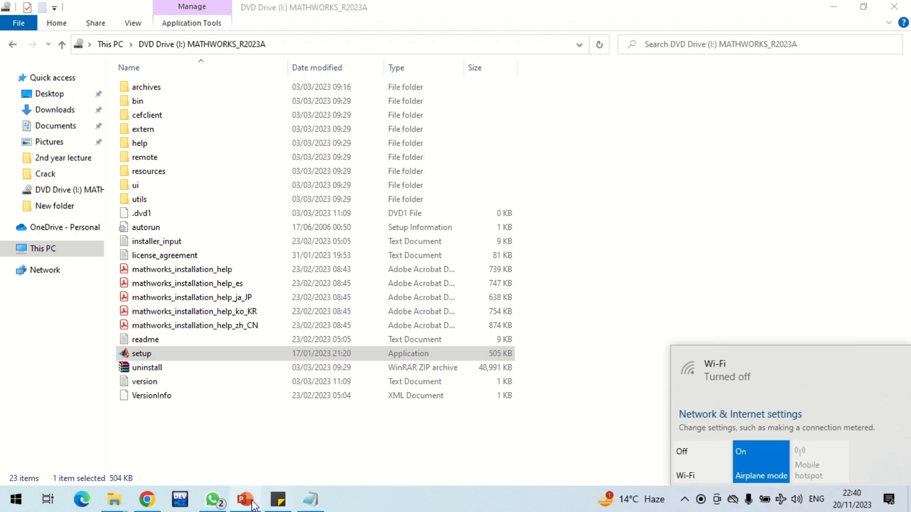
Switch back to the sticky note and add the line "disconnet the internet"
left_click(245, 498)
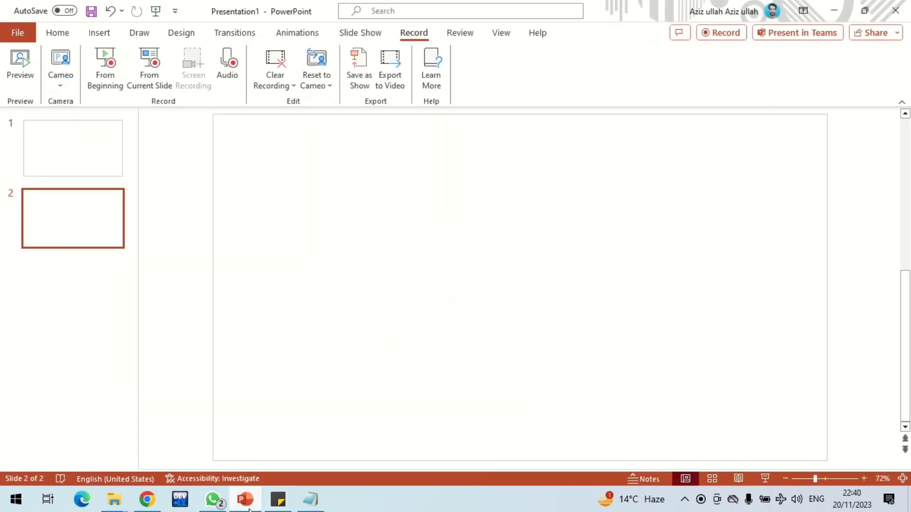
left_click(308, 498)
left_click(278, 499)
type("d")
type("esc")
key("BackSpace")
key("BackSpace")
key("BackSpace")
type("isconnet t")
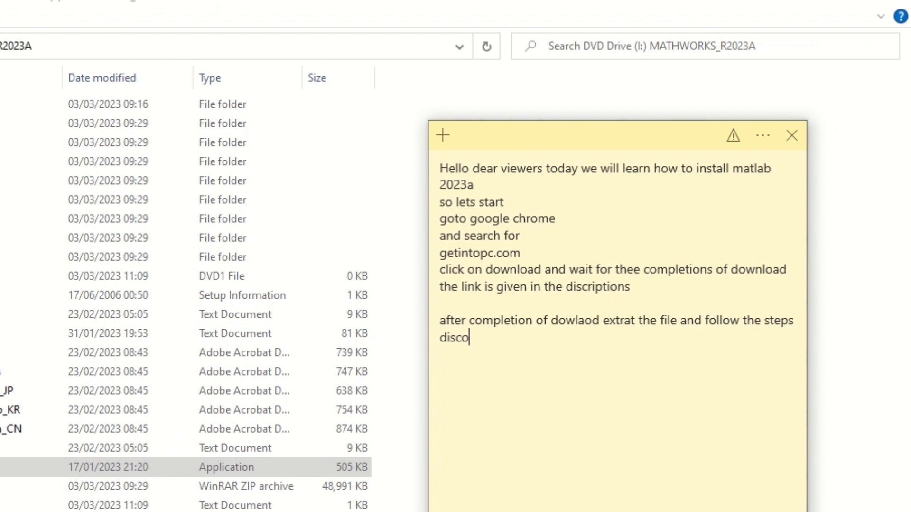
type("he internet")
key("Return")
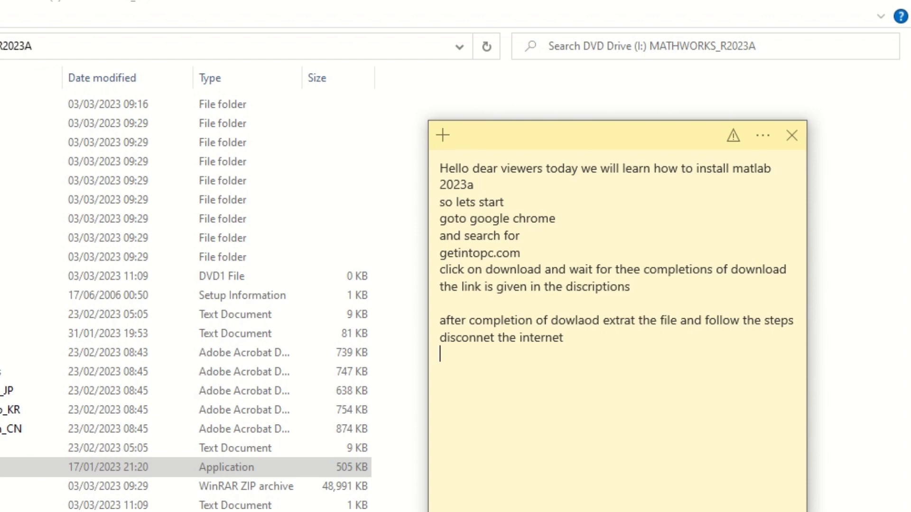
Run the setup application from the mounted MATHWORKS_R2023A disc, accept the license agreement terms and continue
double_click(141, 354)
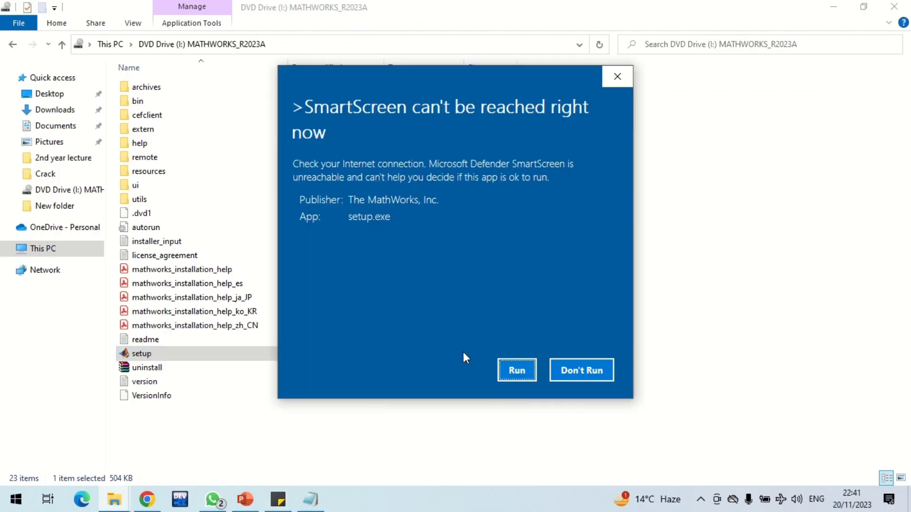
left_click(515, 368)
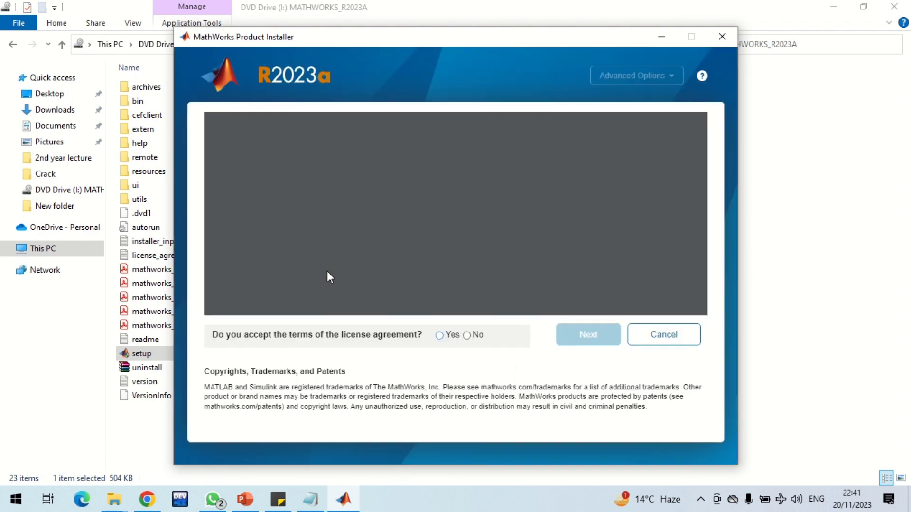
left_click(440, 335)
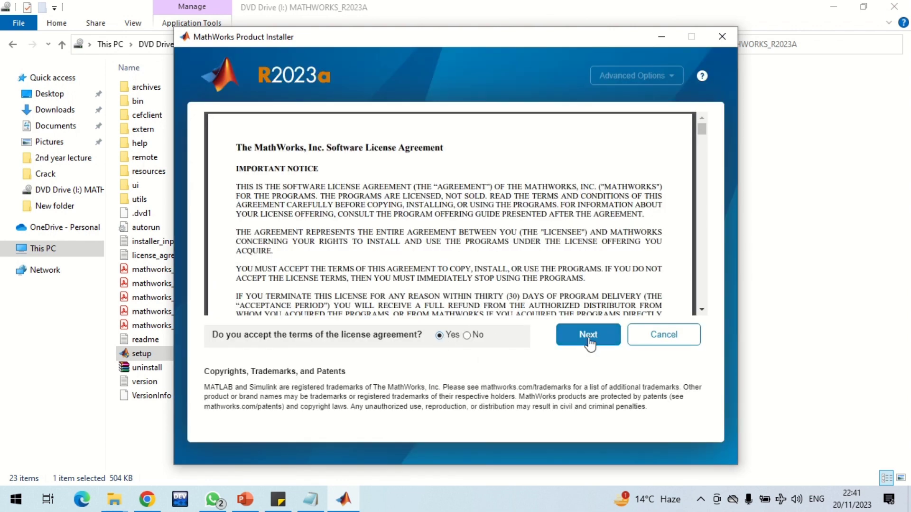
left_click(603, 338)
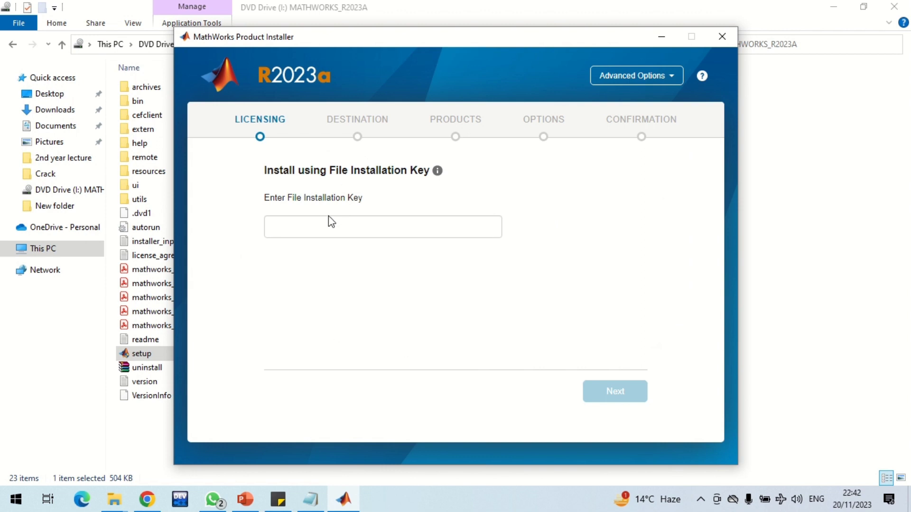
Reopen the Readme from the Crack folder in File Explorer and copy the File Installation Key
left_click(311, 498)
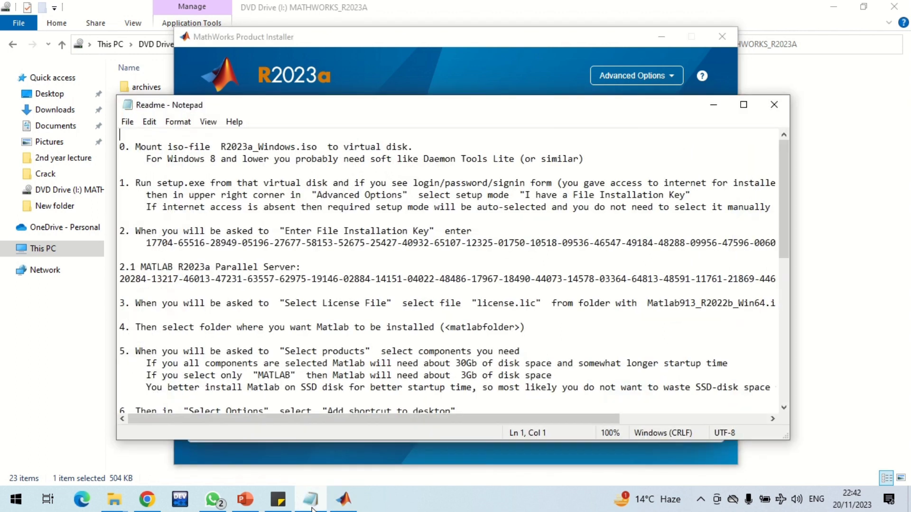
left_click(774, 103)
left_click(799, 119)
left_click(13, 44)
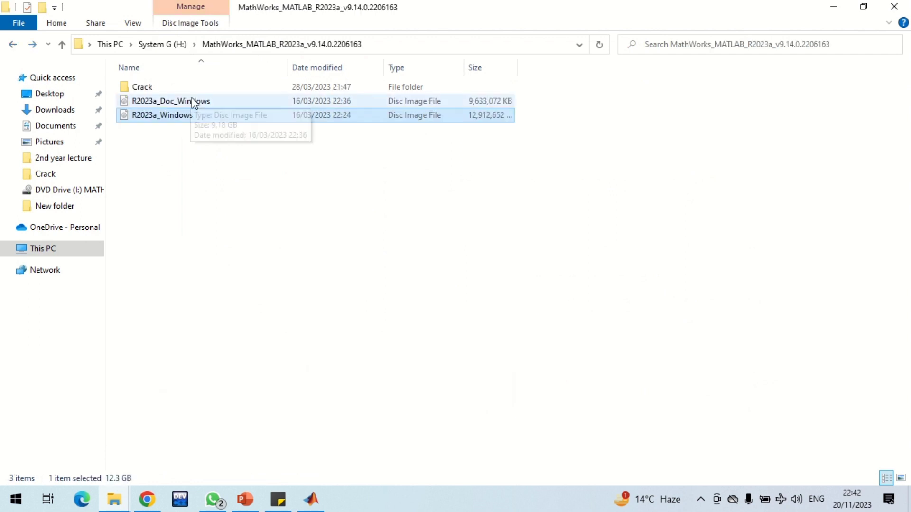
double_click(183, 88)
double_click(172, 115)
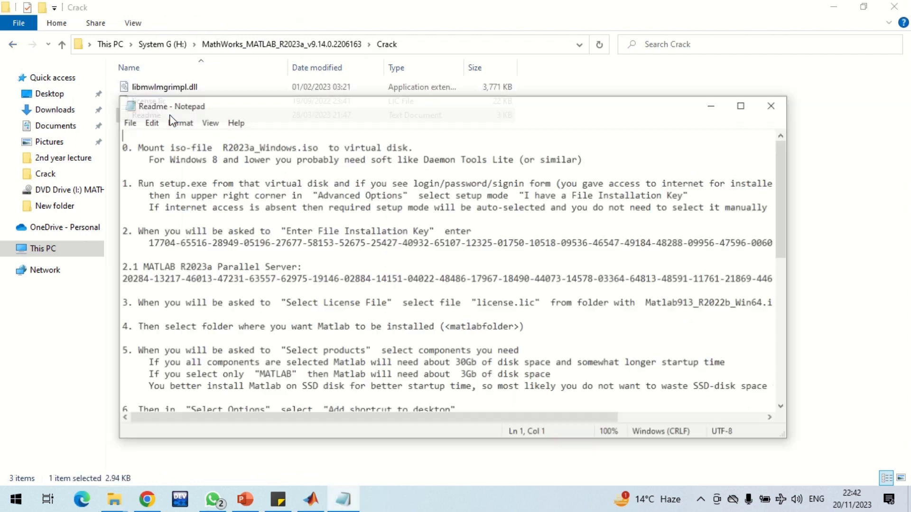
double_click(145, 244)
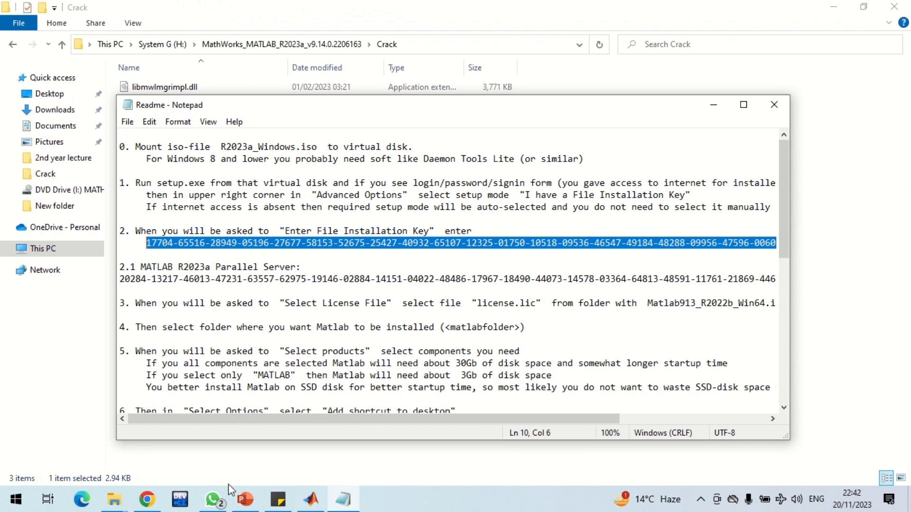
Add "copy the installation key and past it into the pannel" to the sticky note, and submit the copied File Installation Key in the installer
left_click(279, 500)
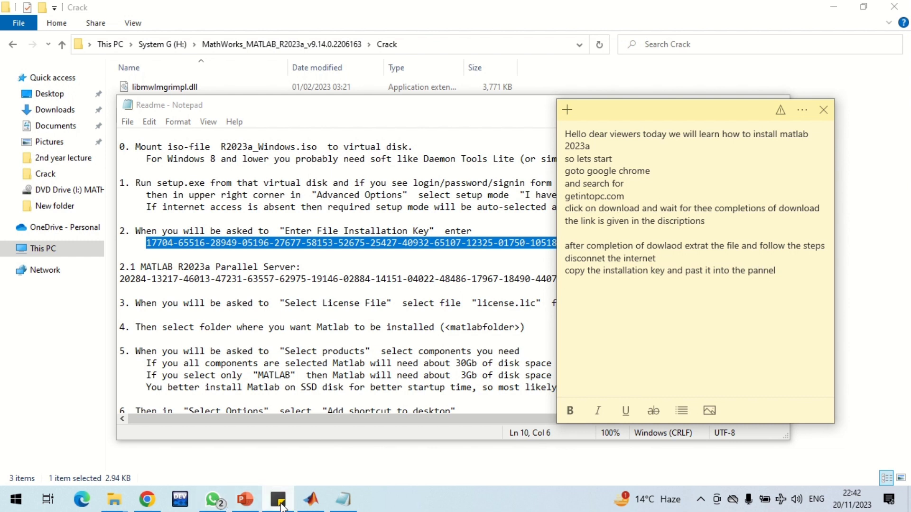
mouse_move(244, 504)
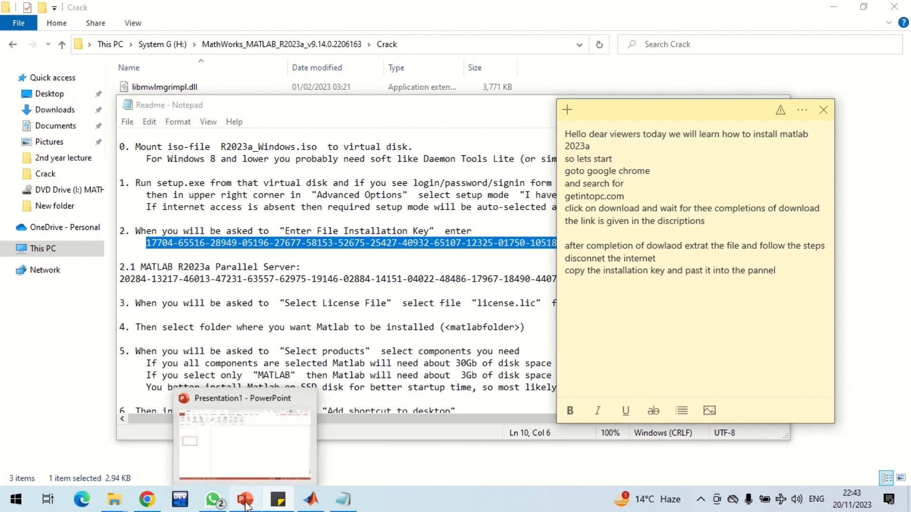
left_click(311, 493)
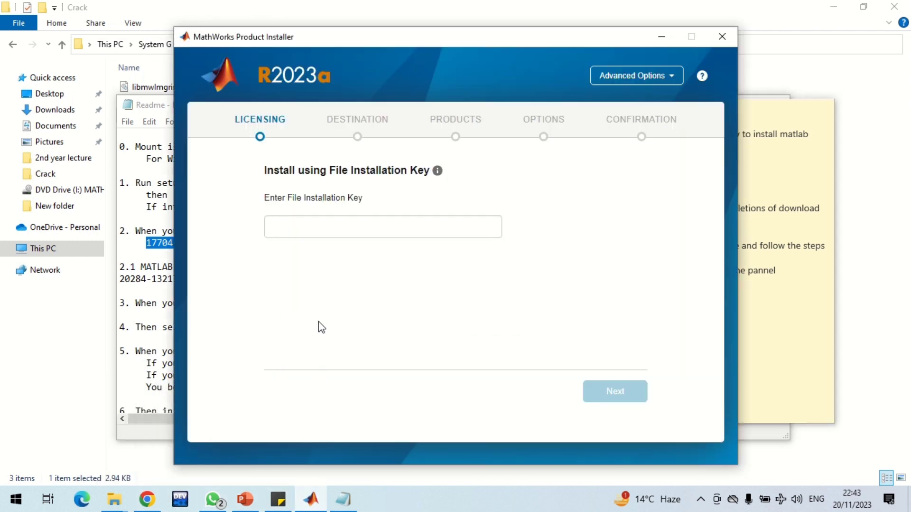
key("ctrl+v")
left_click(609, 391)
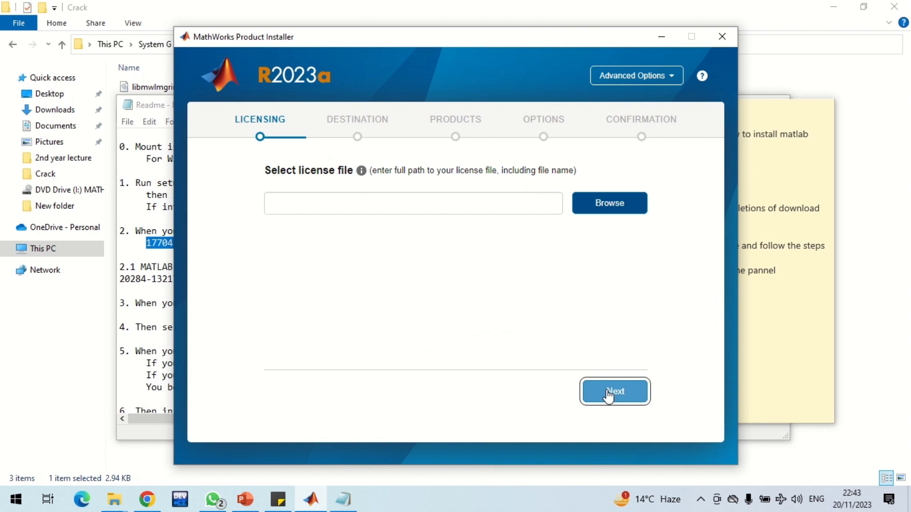
Select license.lic from the MathWorks_MATLAB_R2023a Crack folder on System G (H:) as the license file and continue
left_click(351, 200)
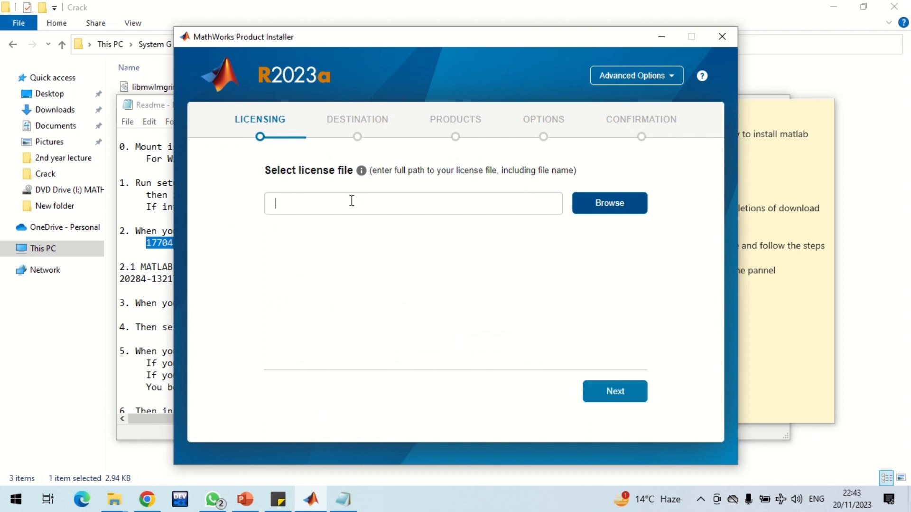
left_click(616, 209)
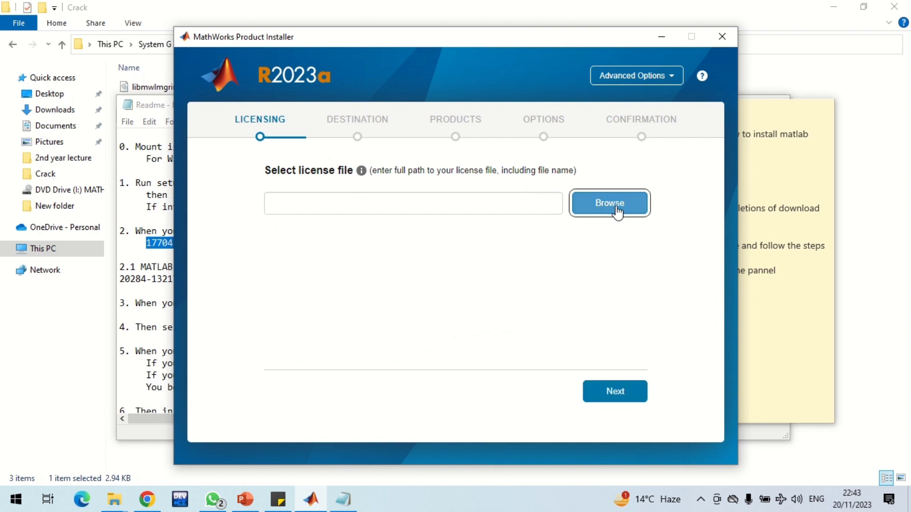
scroll(225, 246, "down", 1)
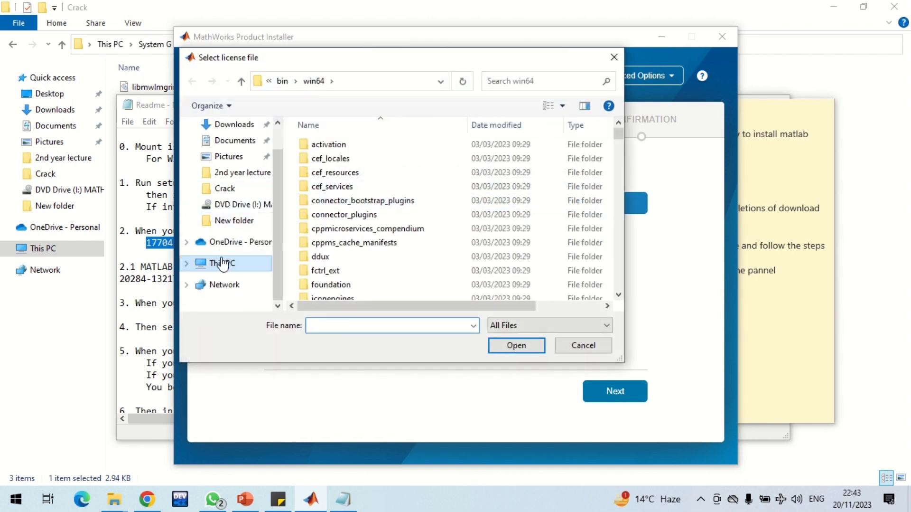
left_click(219, 264)
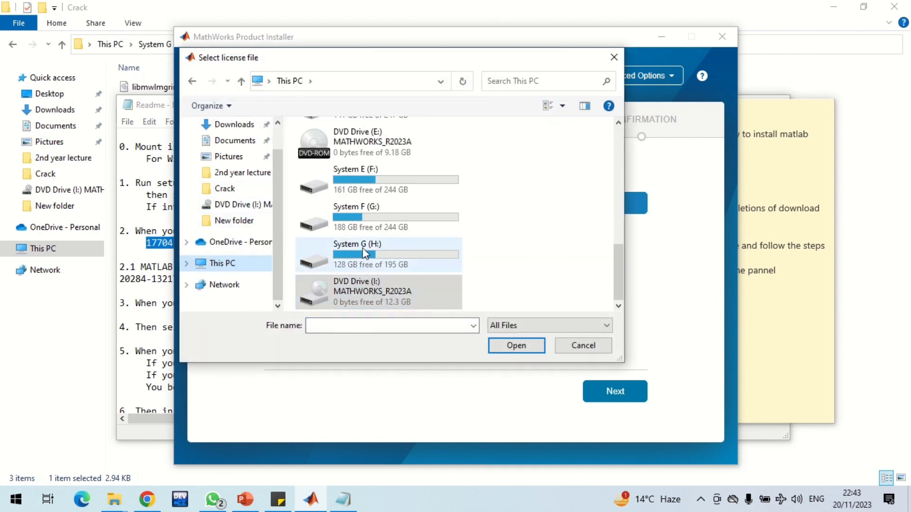
double_click(364, 249)
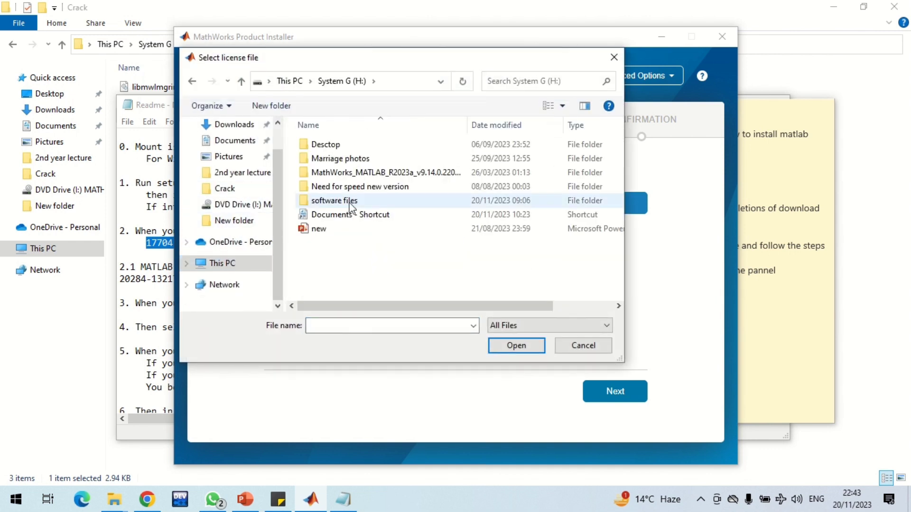
double_click(338, 174)
double_click(326, 150)
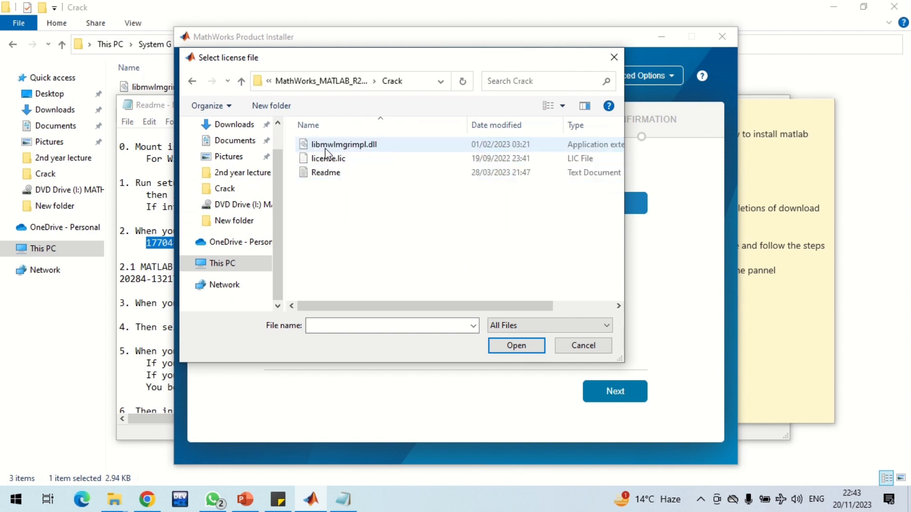
left_click(332, 158)
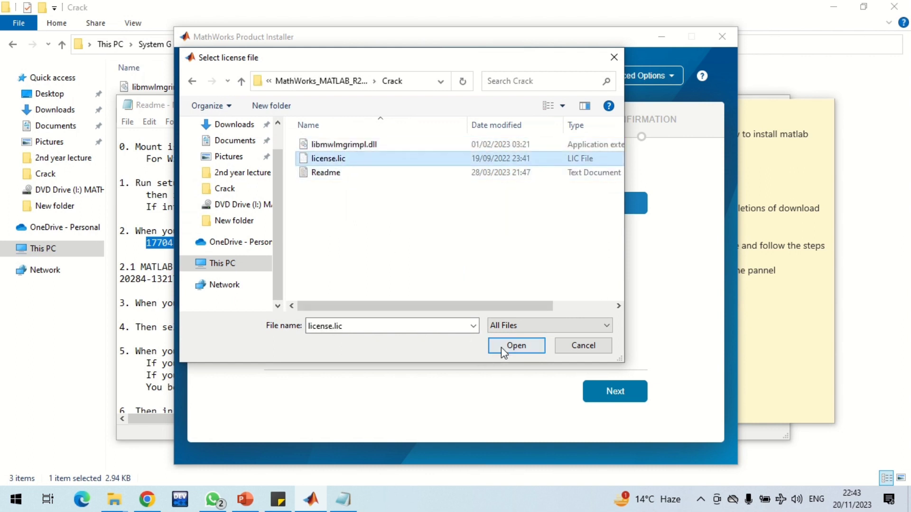
left_click(505, 349)
left_click(615, 394)
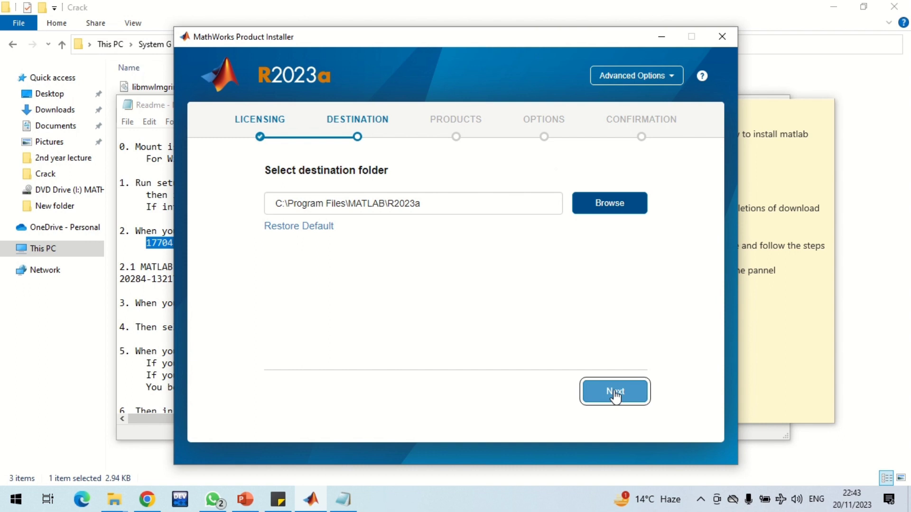
Accept the default destination folder and product selection, enable the desktop shortcut and begin the installation
left_click(615, 394)
left_click(615, 394)
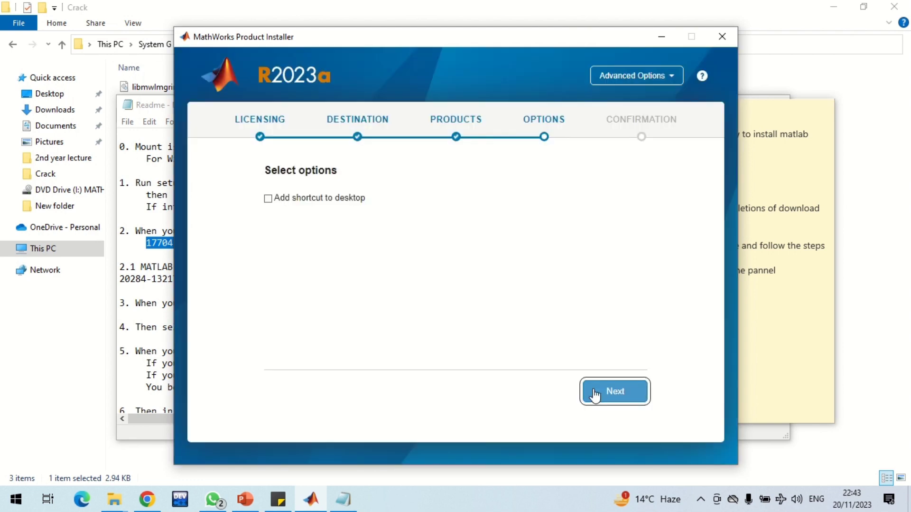
left_click(312, 202)
left_click(625, 407)
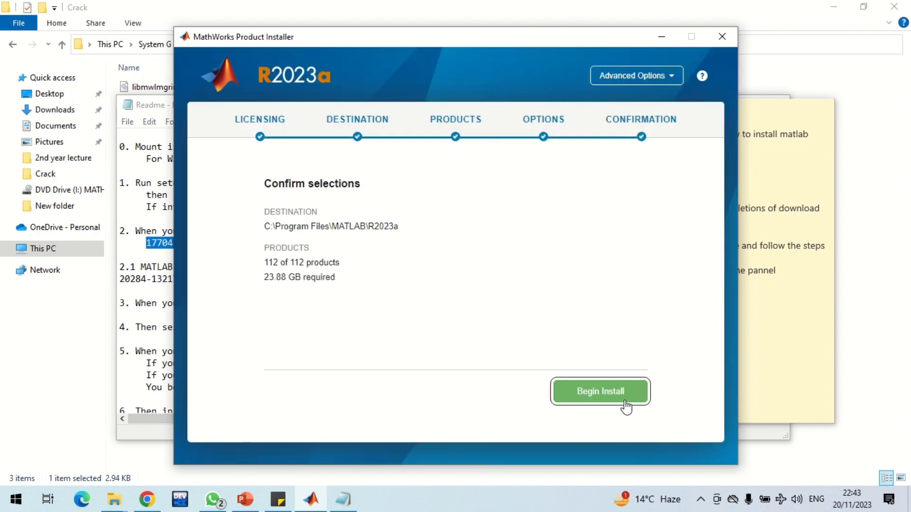
left_click(625, 407)
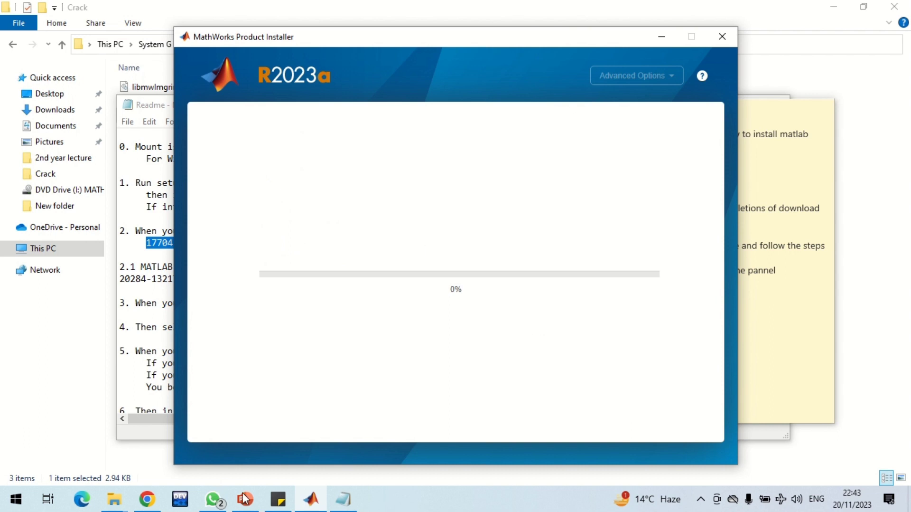
Switch to the sticky note and add the line "follow the steps and wait for the completion of set up"
left_click(278, 498)
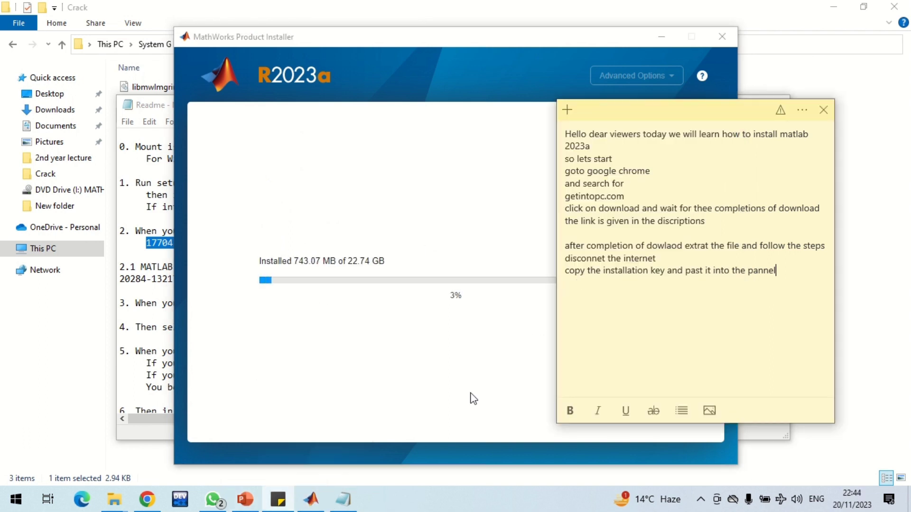
type("follow the steps and wait for the completion of set up")
key("Return")
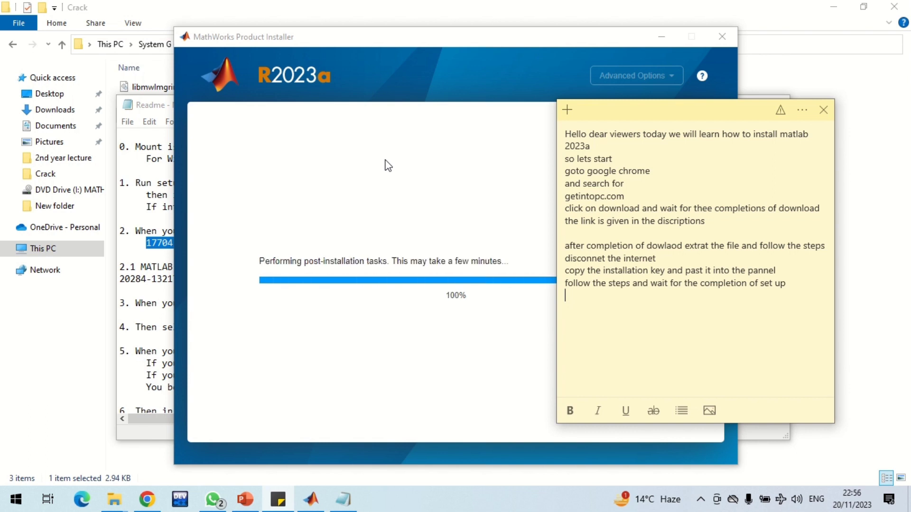
Add the lines "after the insatllation process to the next steps" and "as given in the read me files of the cracked folder"
type("after the insatllation process to the next steps")
key("Return")
type("as given in the read me files of the")
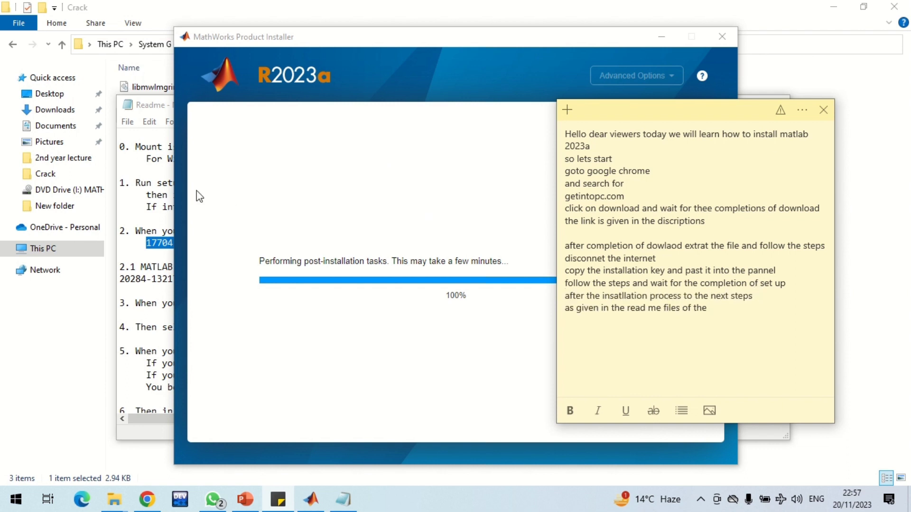
left_click(153, 104)
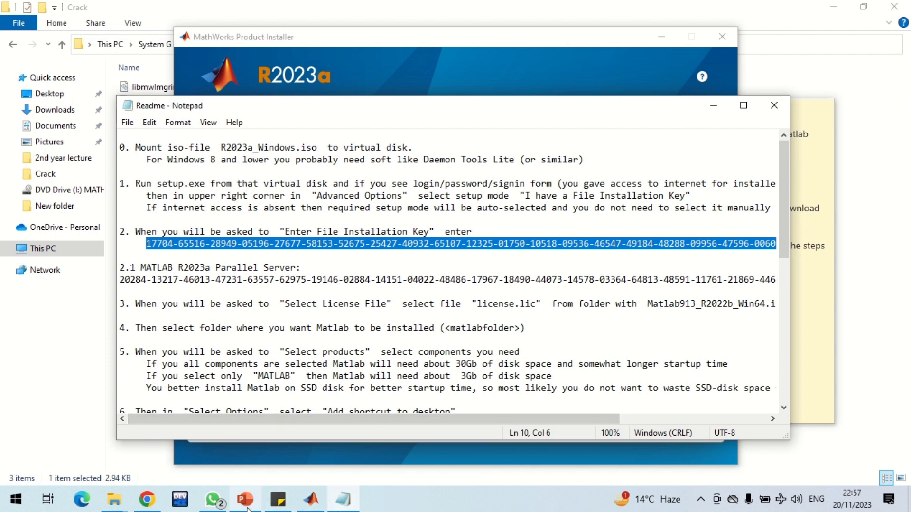
left_click(802, 357)
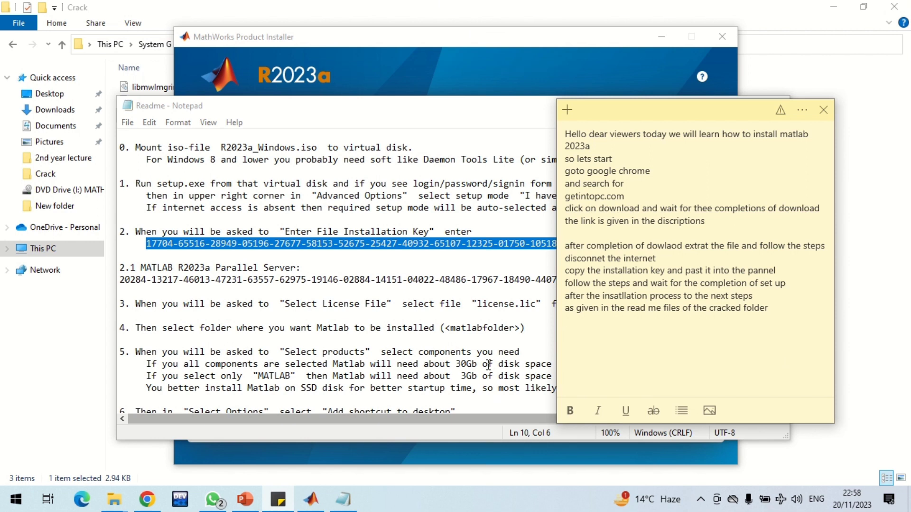
Read the post-installation instructions in the Readme and highlight the file name "libmwlmgrimpl.dll"
left_click(437, 294)
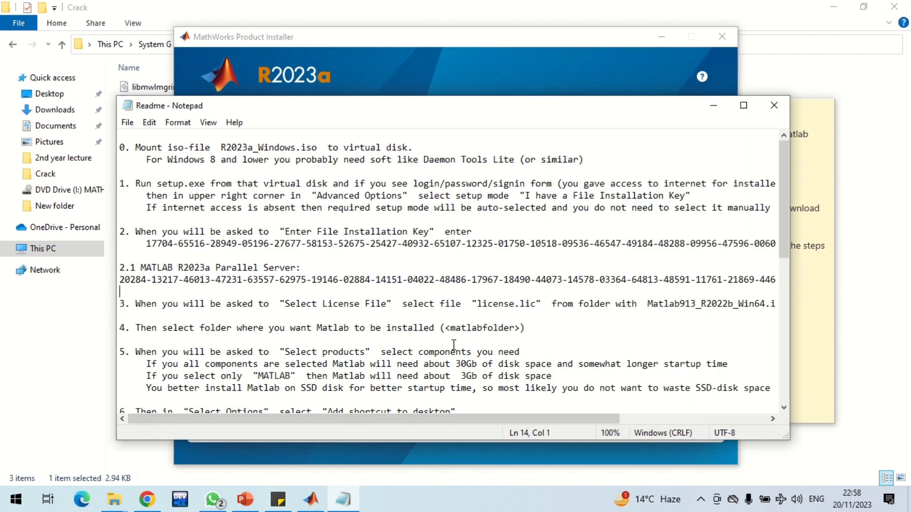
scroll(453, 333, "down", 5)
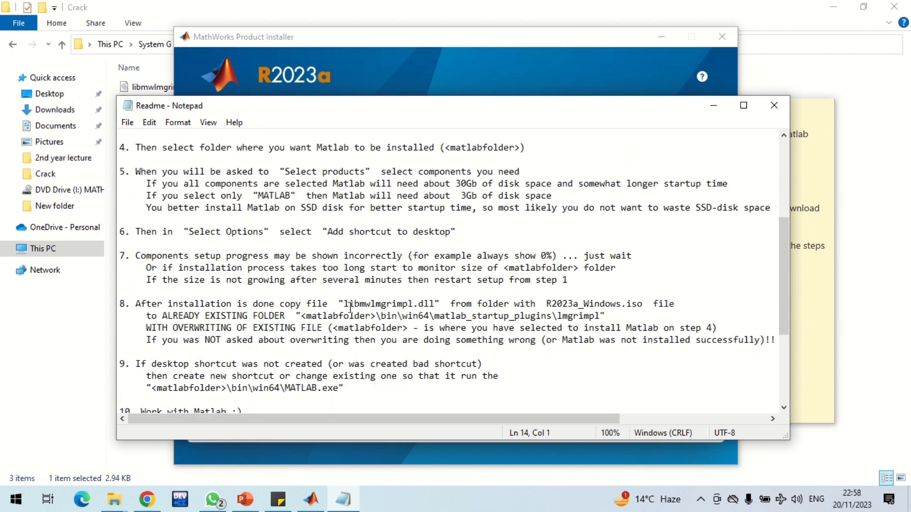
left_click_drag(340, 302, 450, 300)
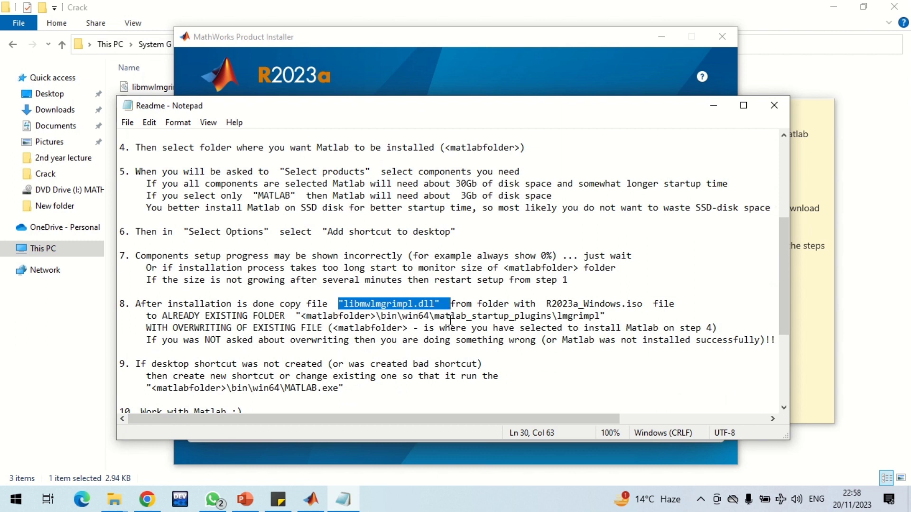
Copy libmwlmgrimpl.dll from the Crack folder and switch back to the MathWorks Product Installer
left_click(839, 87)
left_click(180, 90)
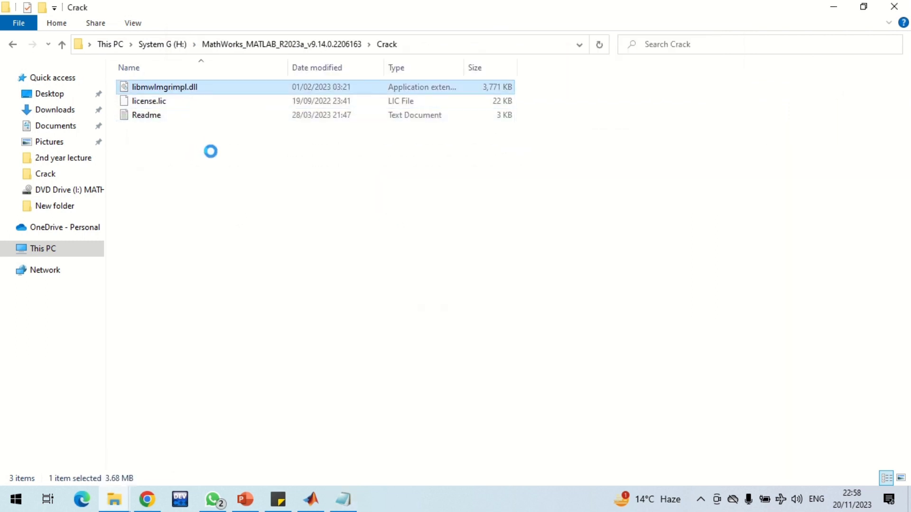
right_click(180, 88)
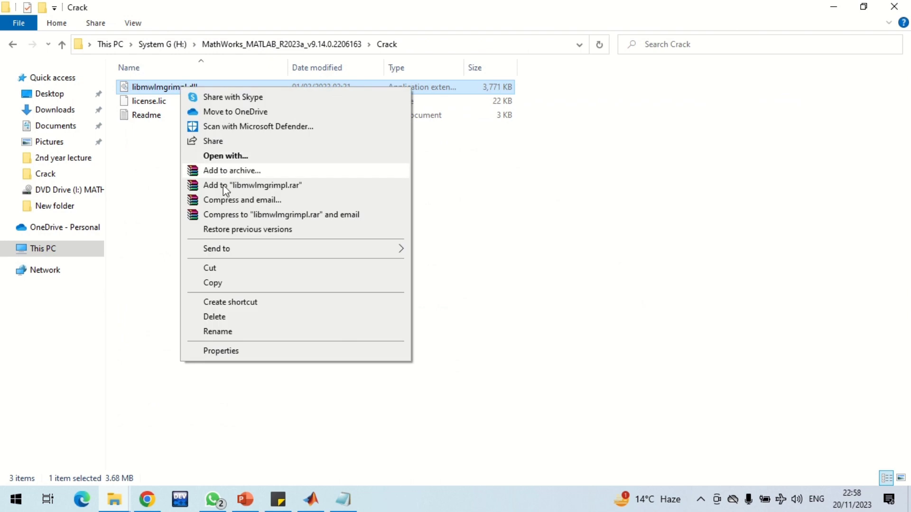
left_click(232, 284)
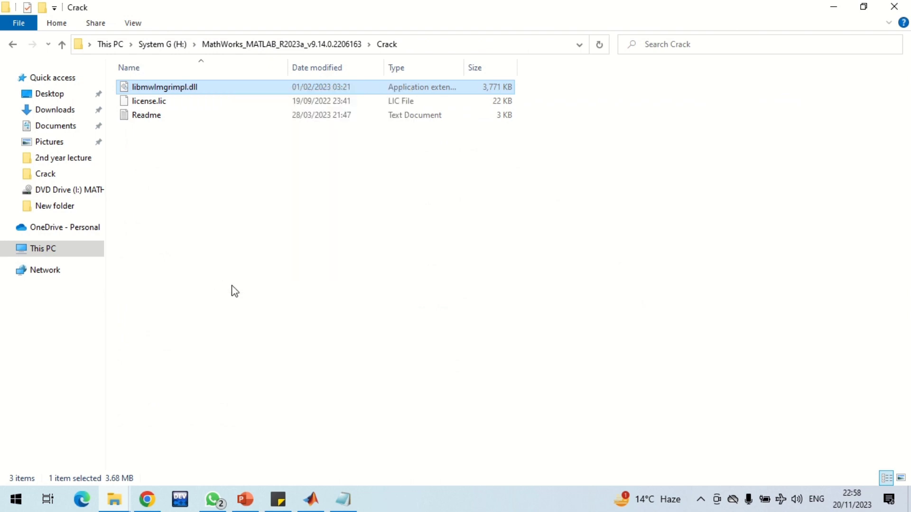
left_click(311, 497)
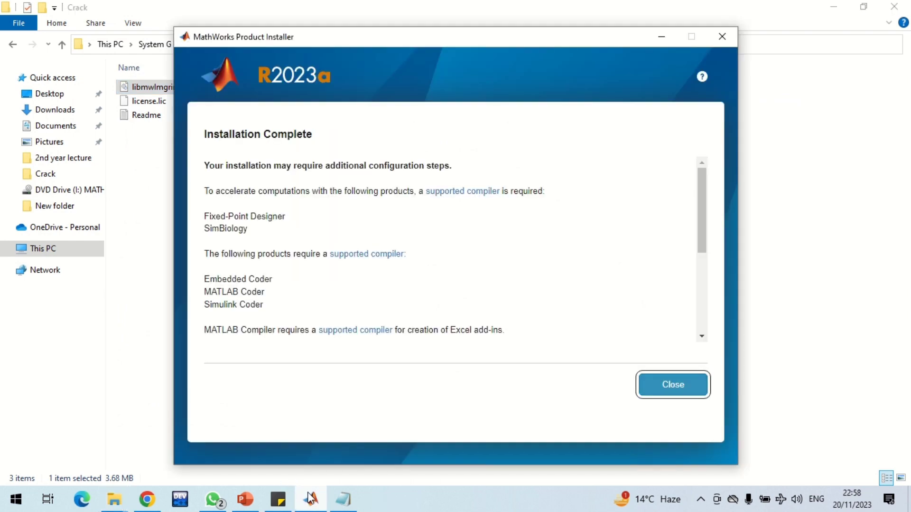
Close the completed MATLAB installer and open the installation's bin folder at C:\Program Files\MATLAB\R2023a\bin
left_click(649, 392)
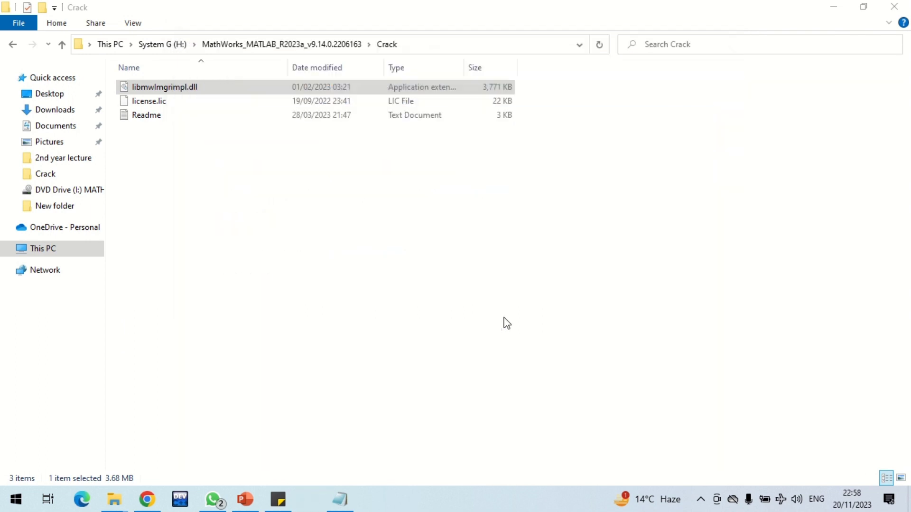
left_click(53, 249)
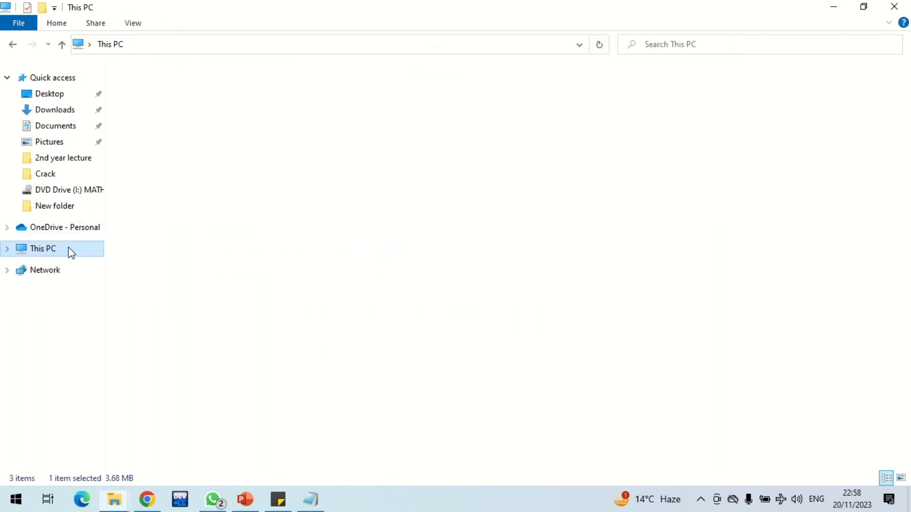
double_click(218, 201)
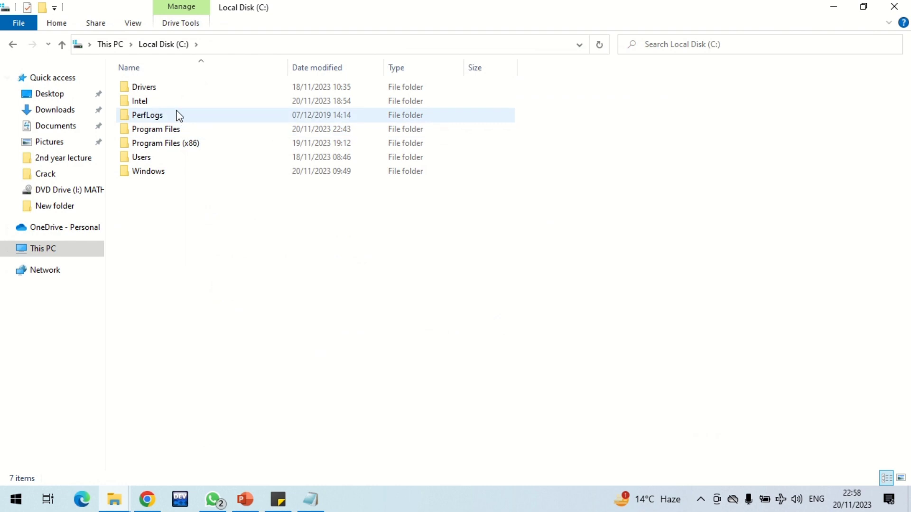
double_click(173, 128)
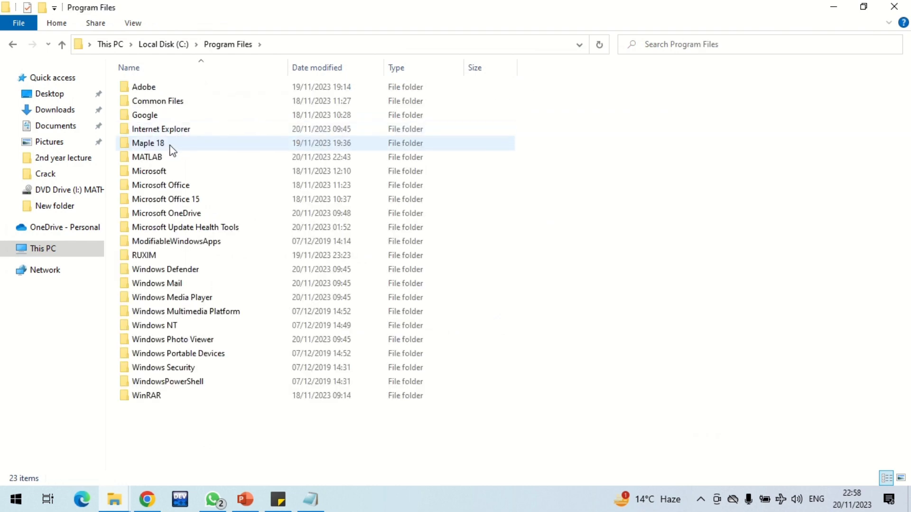
double_click(169, 158)
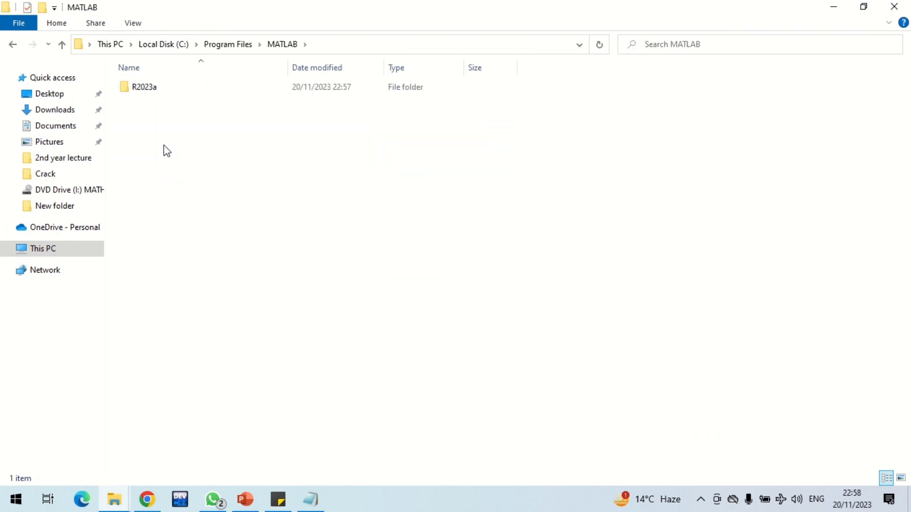
double_click(159, 90)
double_click(157, 107)
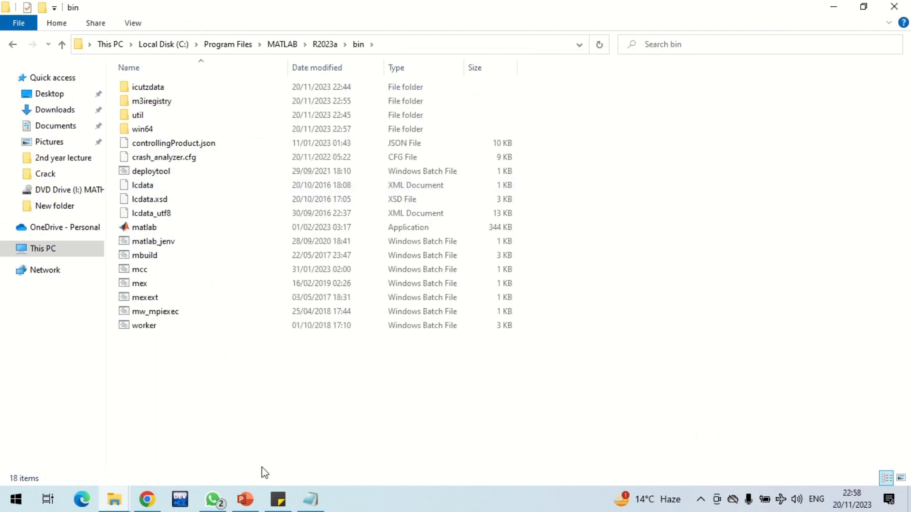
Check the destination path for libmwlmgrimpl.dll in step 8 of the Readme and open the win64 folder inside bin
left_click(311, 498)
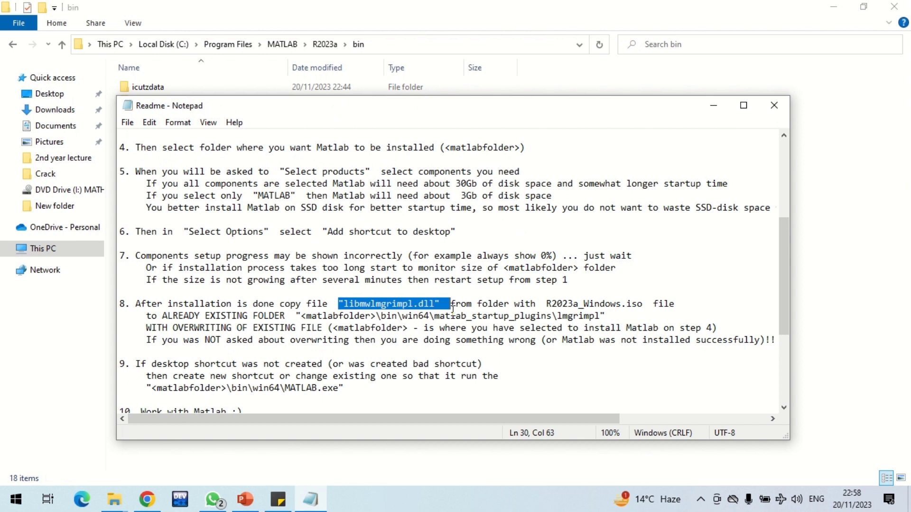
left_click_drag(424, 317, 404, 317)
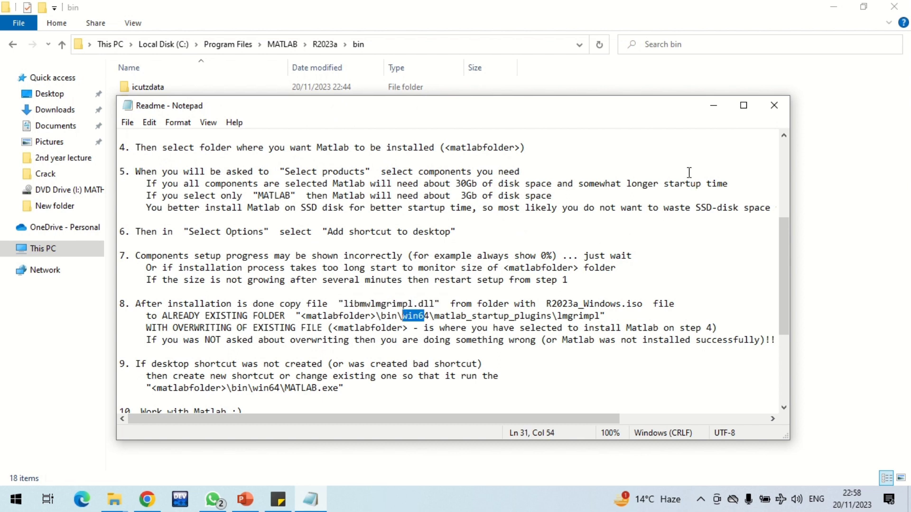
left_click(713, 105)
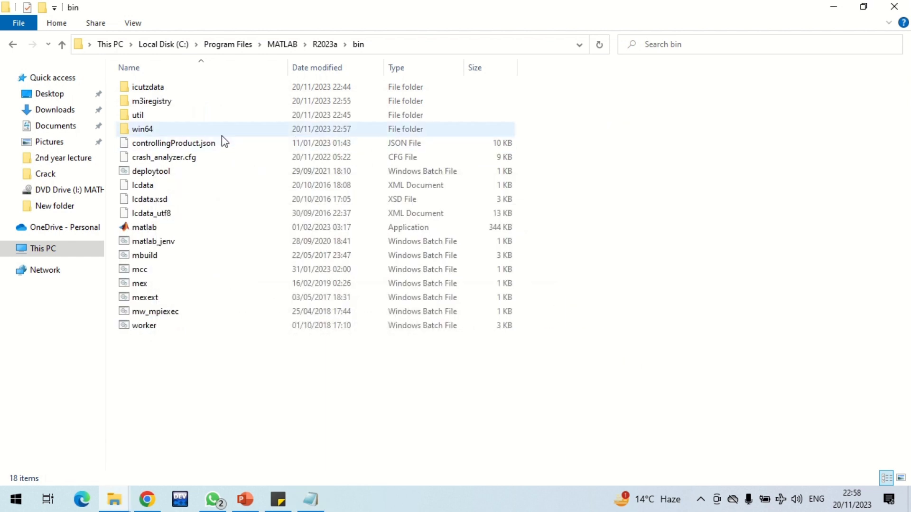
double_click(205, 134)
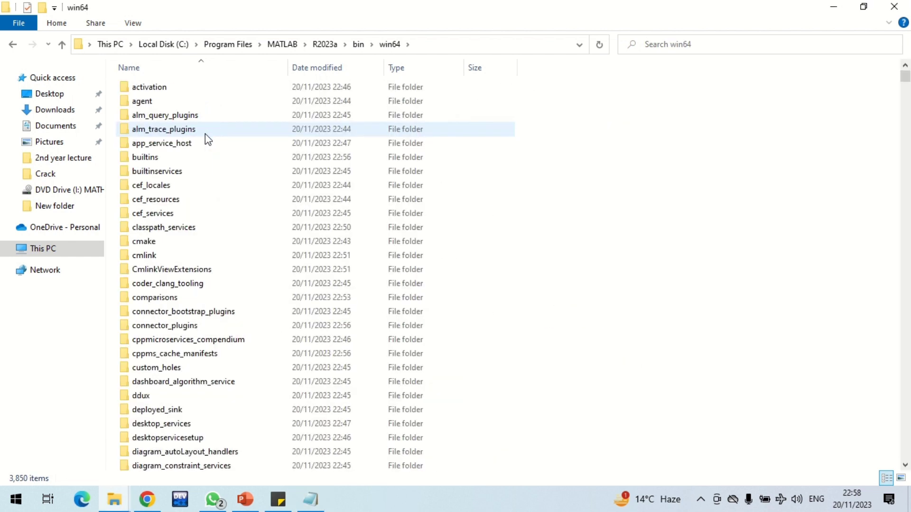
Look through the win64 entries starting with "m" for the matlab_startup_plugins folder and return to the Readme to recheck the path
key("m")
key("Down")
key("Down")
key("Down")
key("Down")
key("Down")
key("Down")
key("Down")
key("Down")
key("Down")
key("Down")
key("Down")
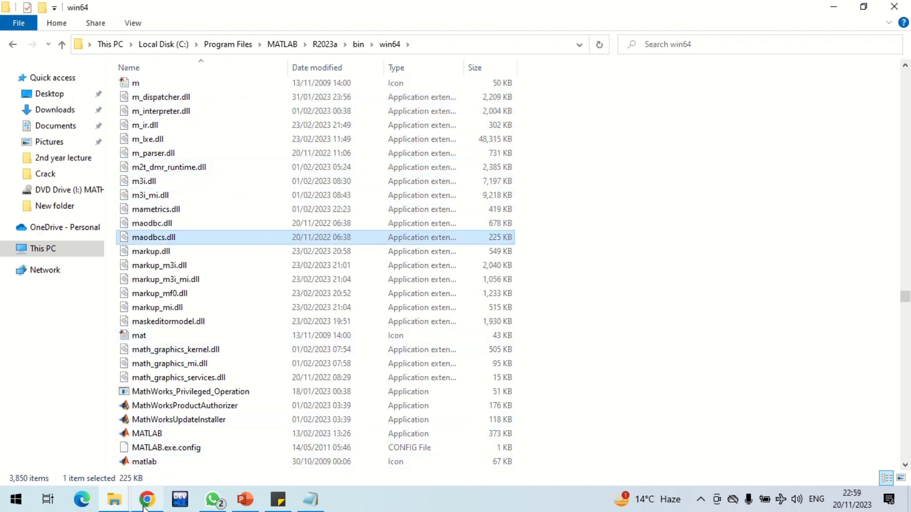
left_click(123, 499)
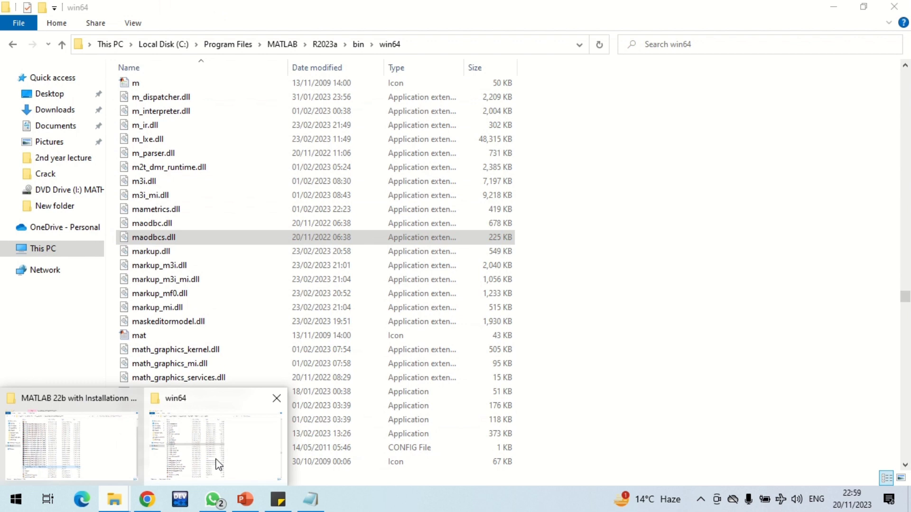
left_click(313, 499)
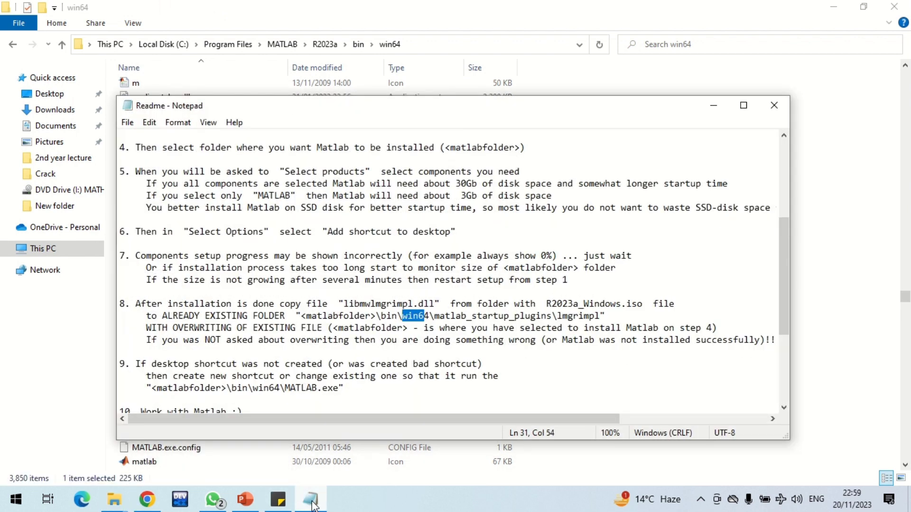